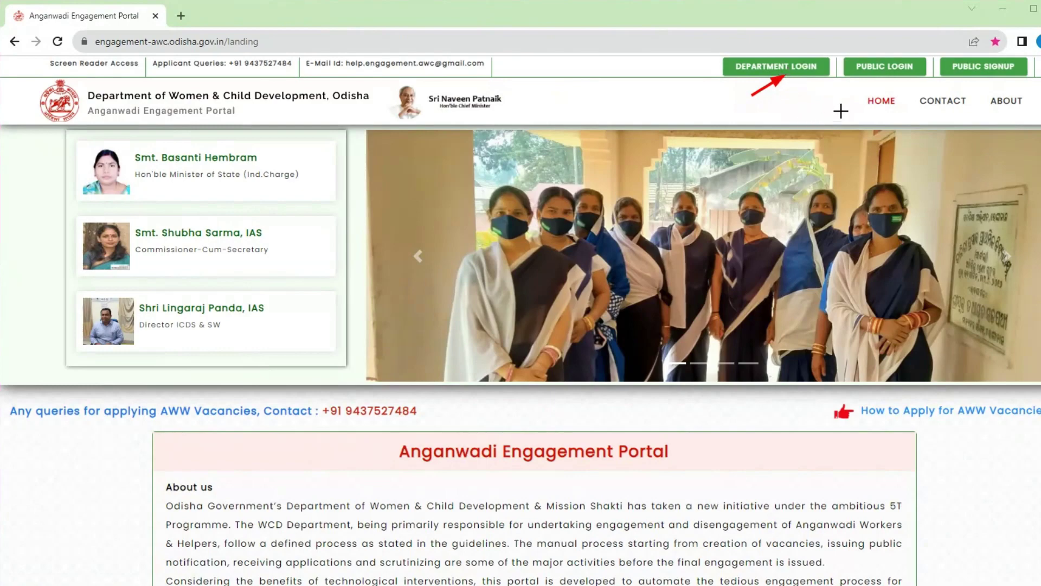
{"action": "left_click_drag", "start_coordinate": [951, 109], "coordinate": [978, 78]}
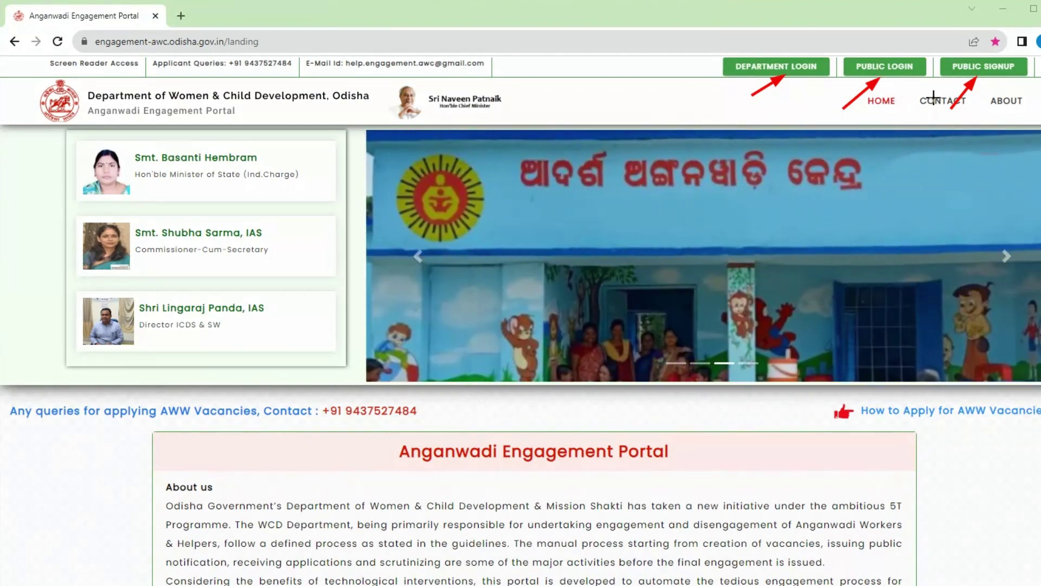
{"action": "left_click_drag", "start_coordinate": [919, 107], "coordinate": [887, 77]}
{"action": "left_click_drag", "start_coordinate": [931, 50], "coordinate": [1038, 91]}
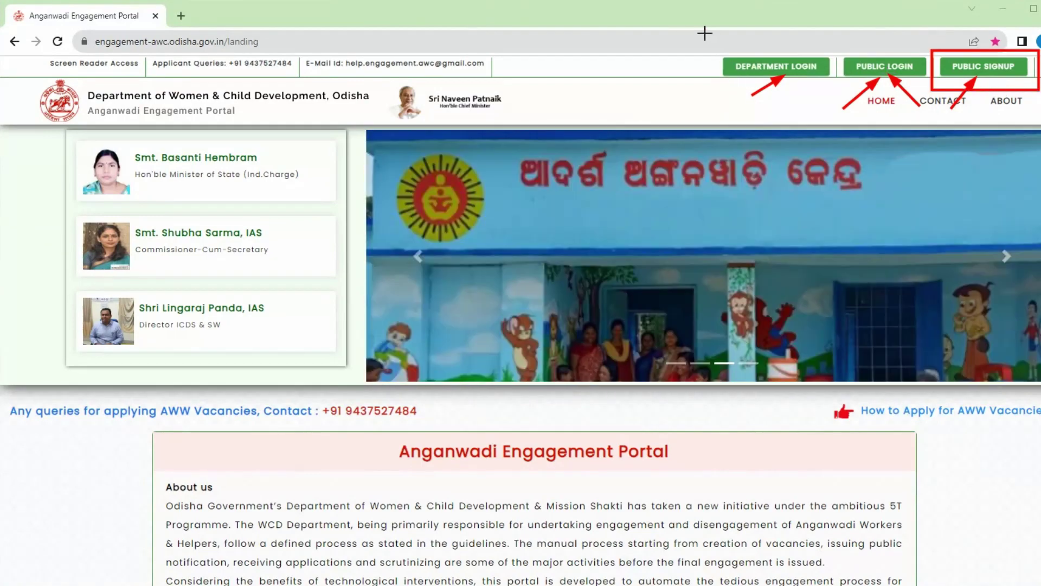
{"action": "key", "text": "Escape"}
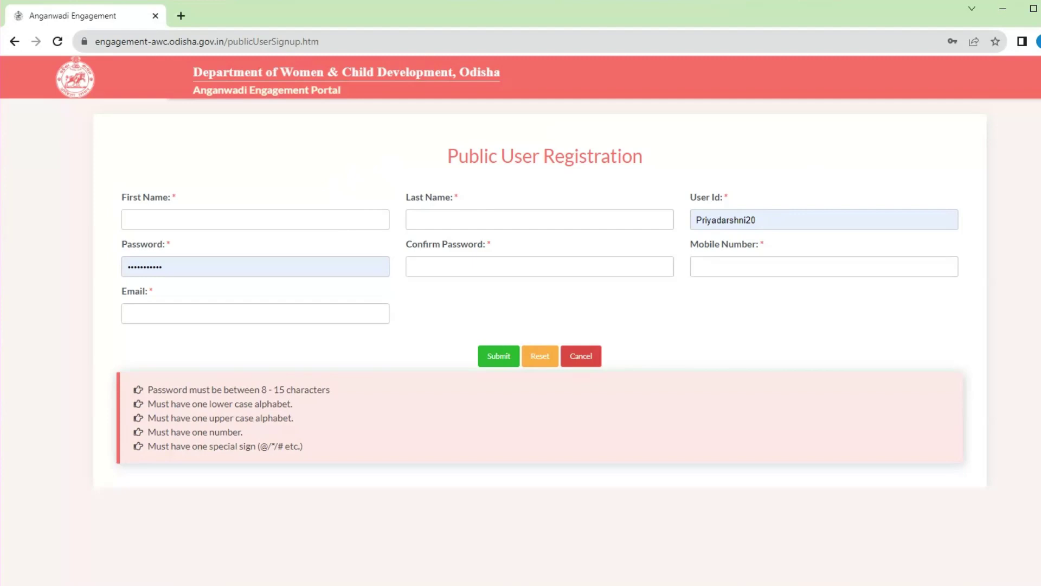
{"action": "left_click_drag", "start_coordinate": [63, 160], "coordinate": [118, 210]}
{"action": "left_click_drag", "start_coordinate": [374, 145], "coordinate": [417, 193]}
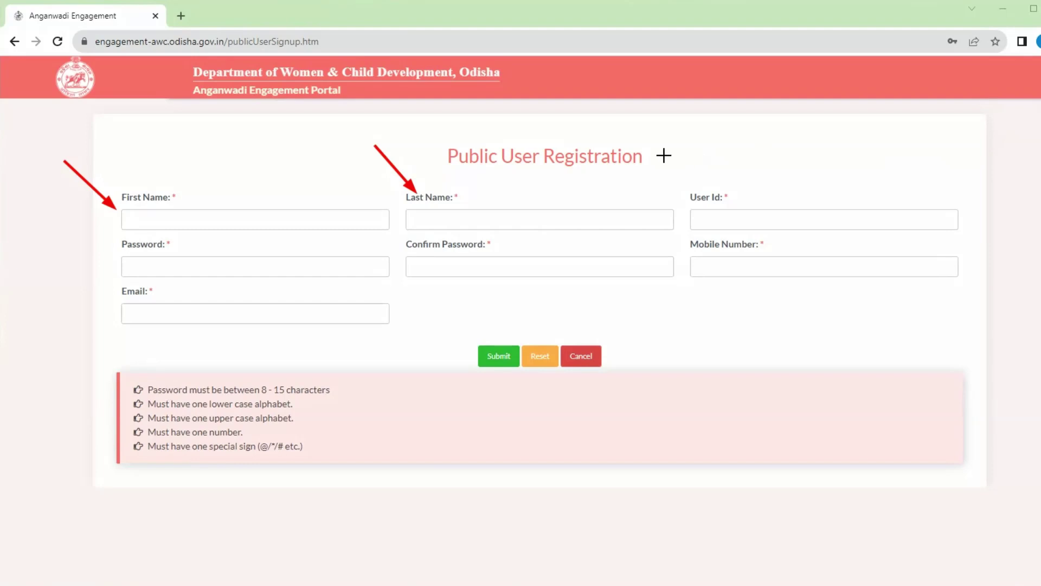
{"action": "left_click_drag", "start_coordinate": [667, 153], "coordinate": [714, 189]}
{"action": "left_click_drag", "start_coordinate": [54, 309], "coordinate": [114, 274]}
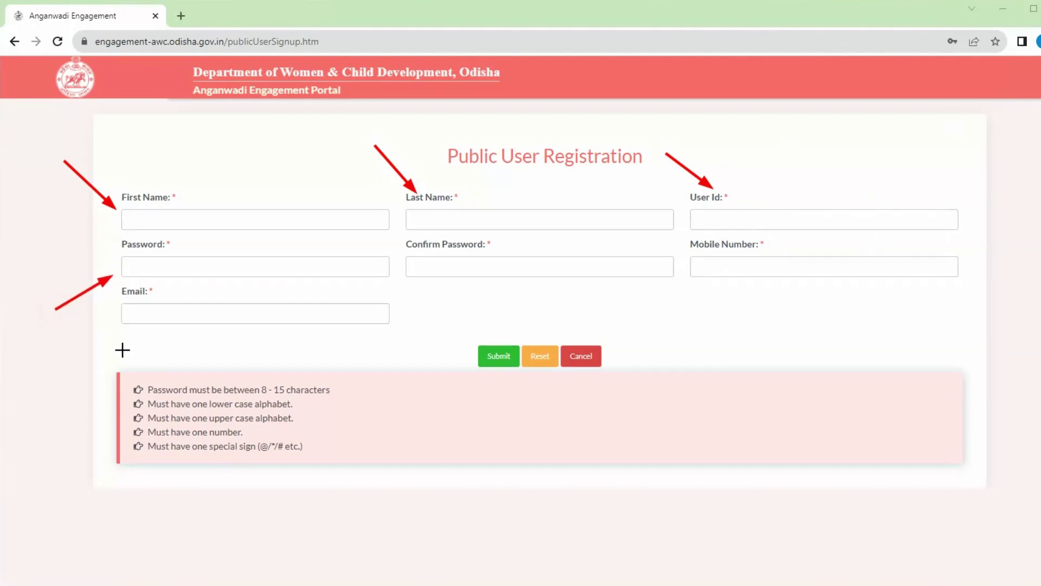
{"action": "left_click_drag", "start_coordinate": [82, 356], "coordinate": [374, 491]}
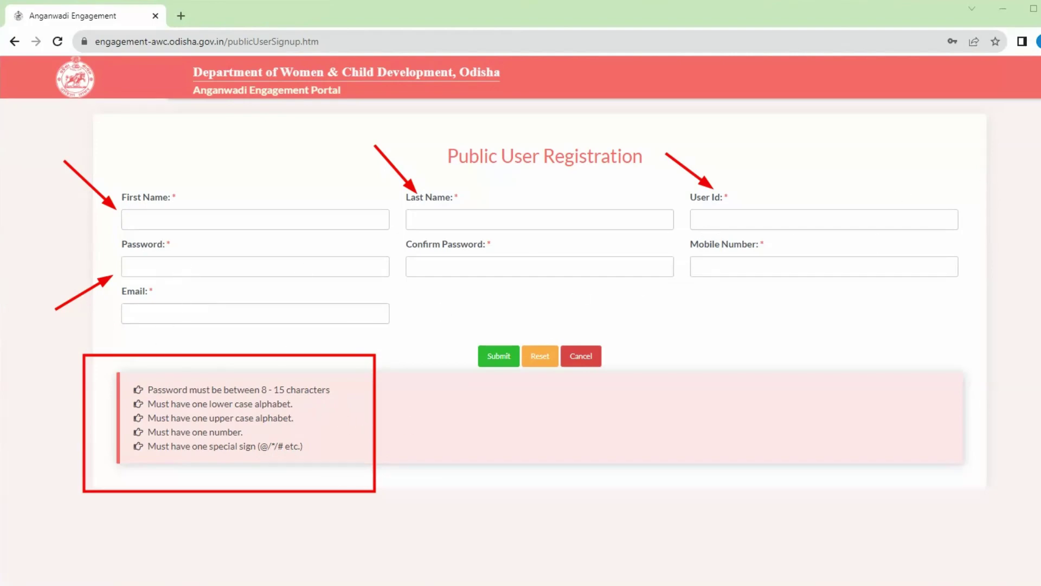
{"action": "left_click_drag", "start_coordinate": [404, 320], "coordinate": [472, 281]}
{"action": "left_click_drag", "start_coordinate": [722, 333], "coordinate": [765, 277]}
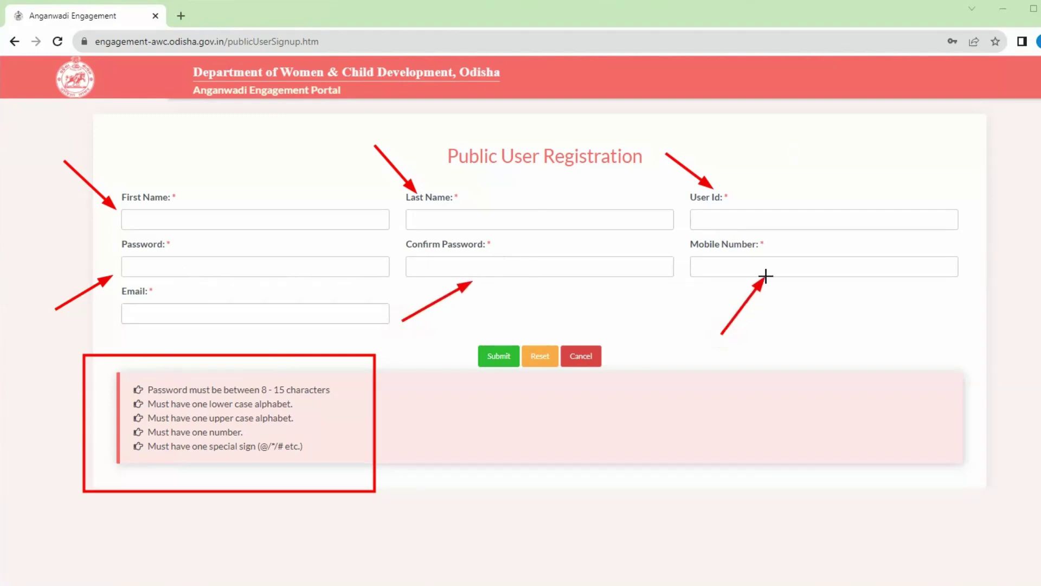
{"action": "left_click_drag", "start_coordinate": [74, 338], "coordinate": [156, 322]}
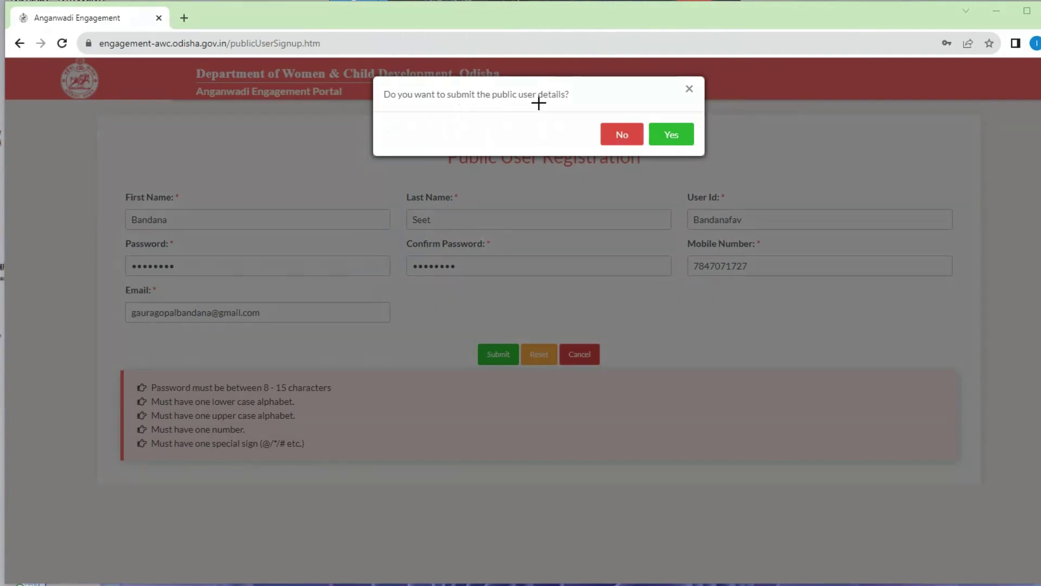
Step: Confirm submission of the public user details, acknowledge the registration notice and leave the registration form
{"action": "left_click", "coordinate": [671, 134]}
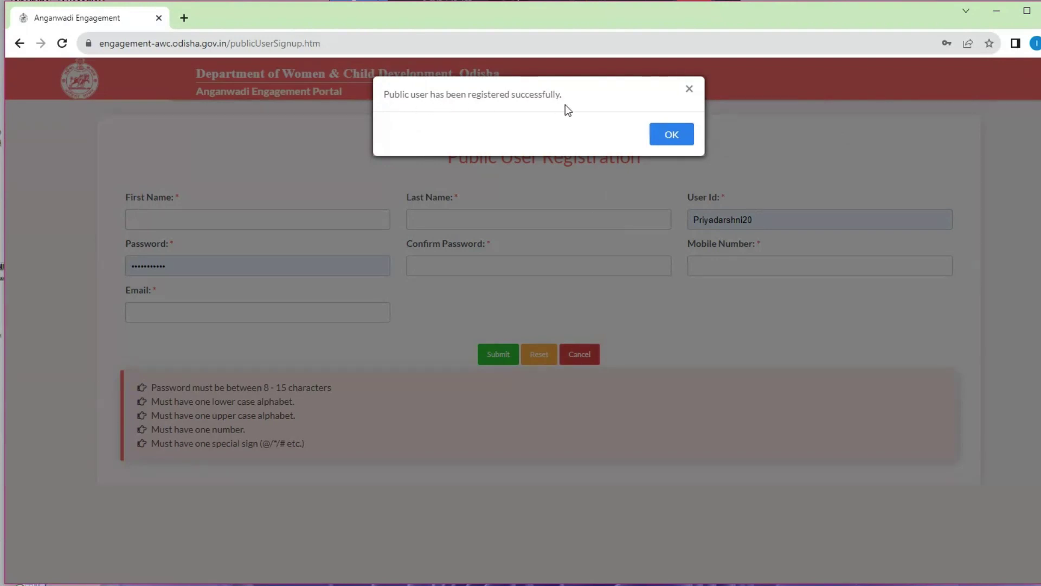
{"action": "mouse_move", "coordinate": [378, 85]}
{"action": "left_mouse_down"}
{"action": "mouse_move", "coordinate": [496, 114]}
{"action": "mouse_move", "coordinate": [575, 119]}
{"action": "left_mouse_up"}
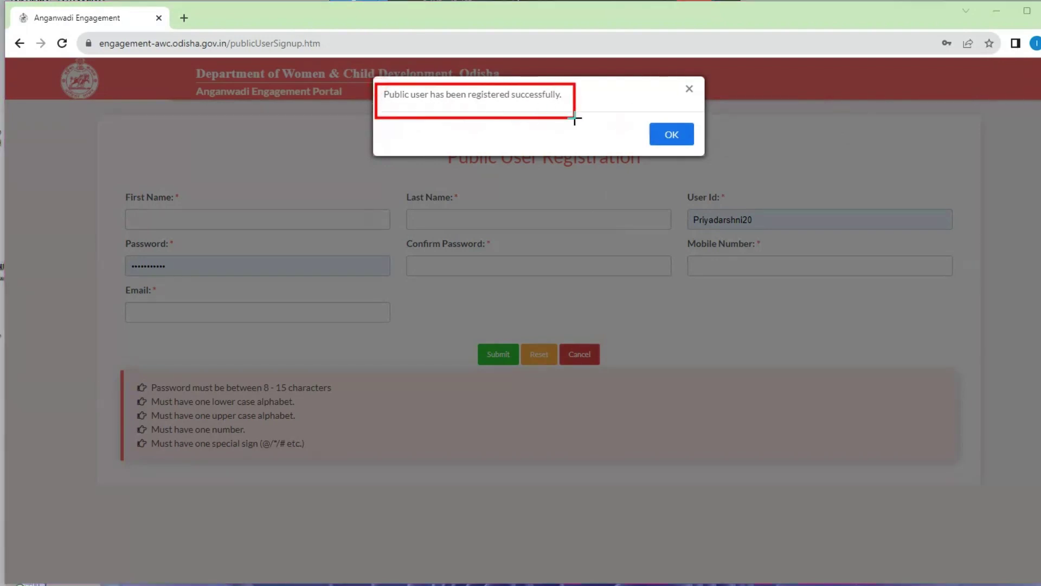
{"action": "left_click", "coordinate": [672, 134]}
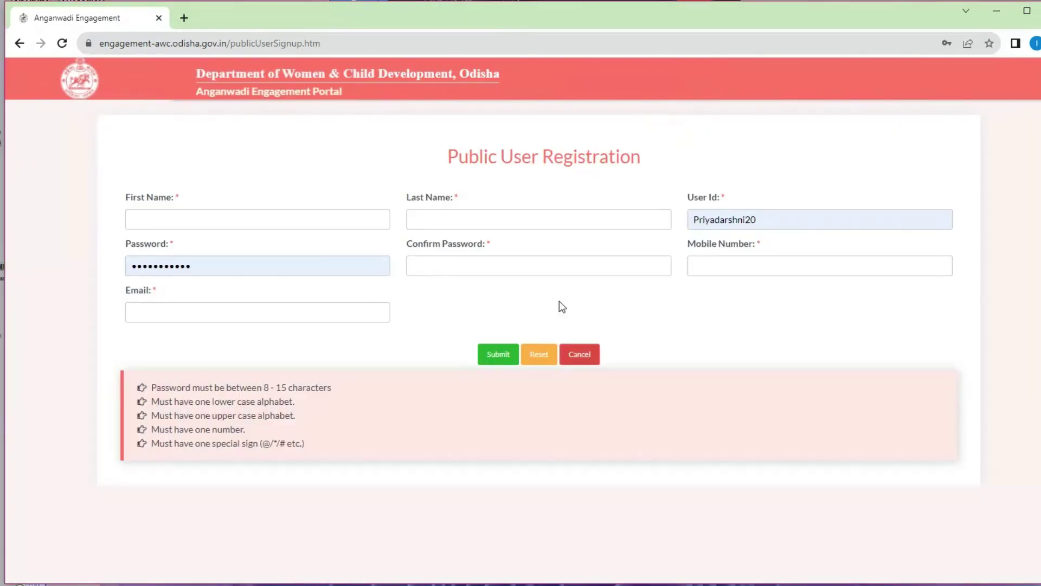
{"action": "left_click", "coordinate": [578, 355]}
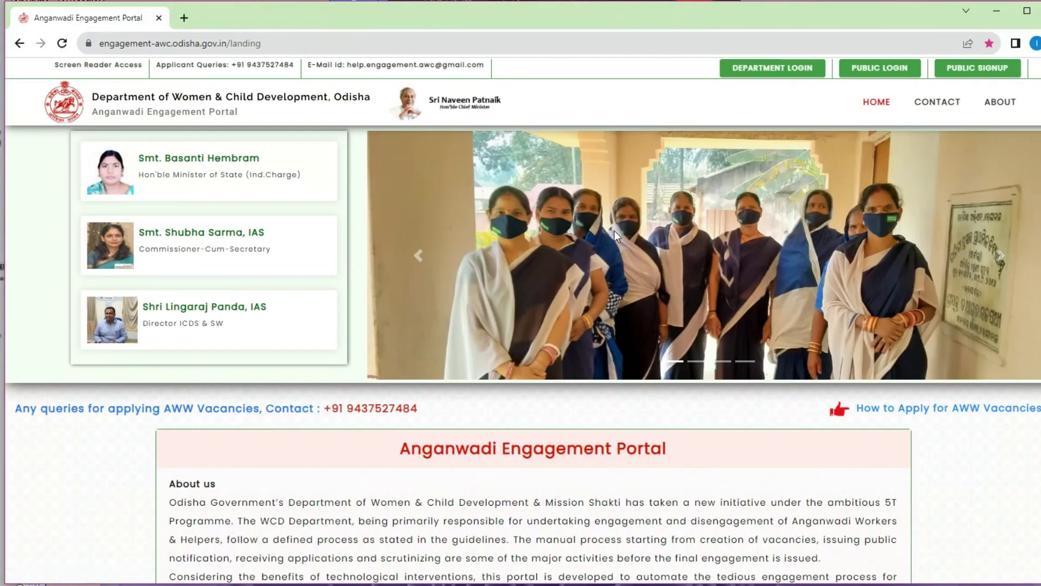
Step: Open the public login and sign in with the prefilled credentials, entering the displayed captcha code
{"action": "left_click", "coordinate": [880, 69]}
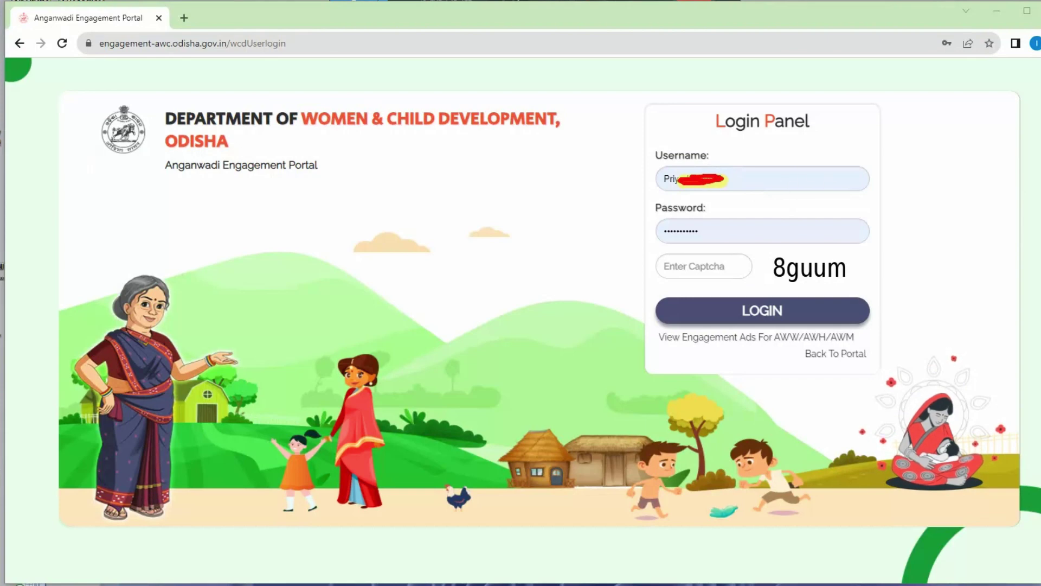
{"action": "left_click_drag", "start_coordinate": [848, 132], "coordinate": [781, 168]}
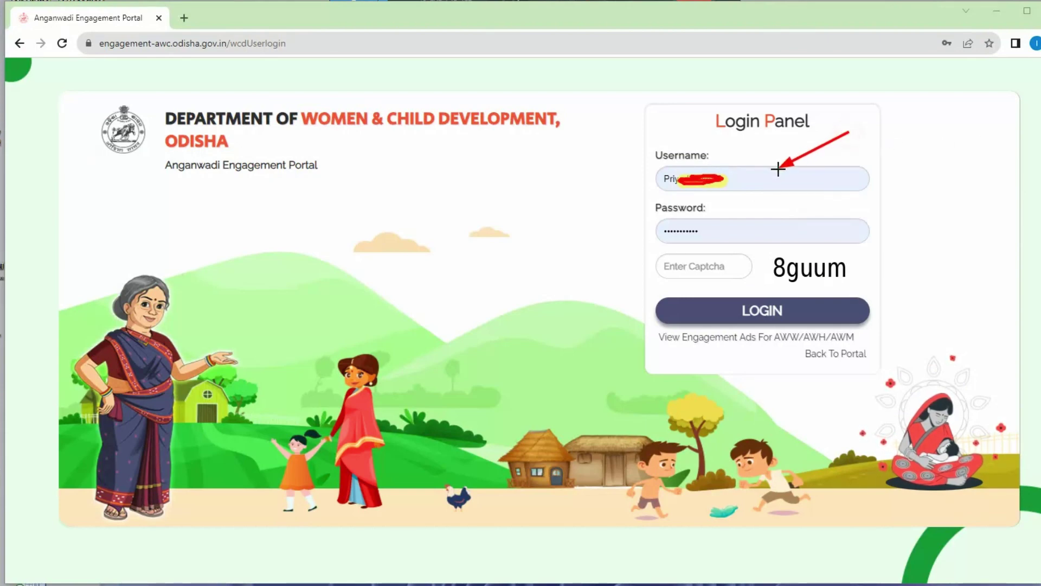
{"action": "left_click_drag", "start_coordinate": [900, 177], "coordinate": [806, 226]}
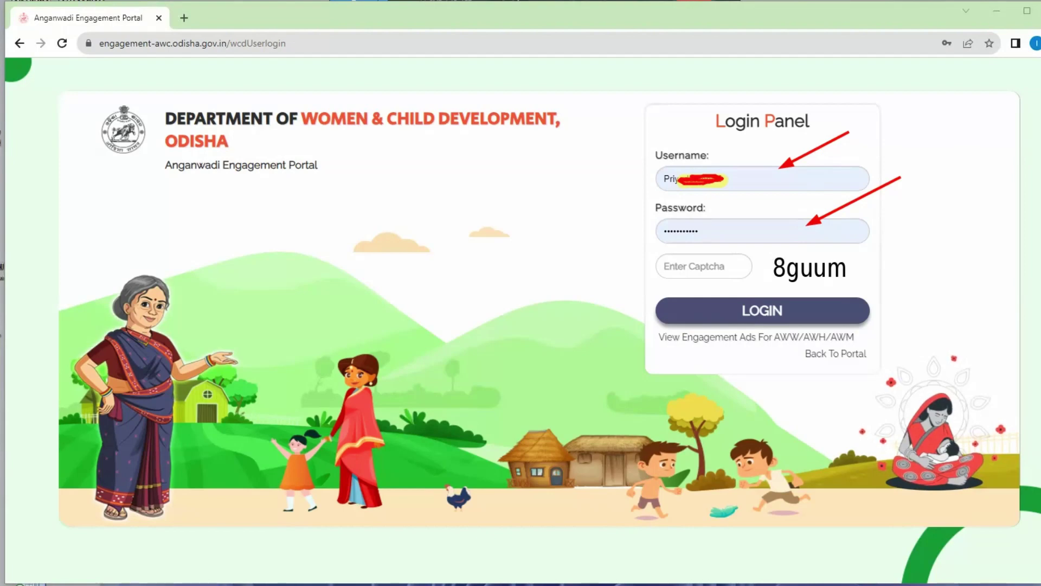
{"action": "left_click", "coordinate": [697, 264]}
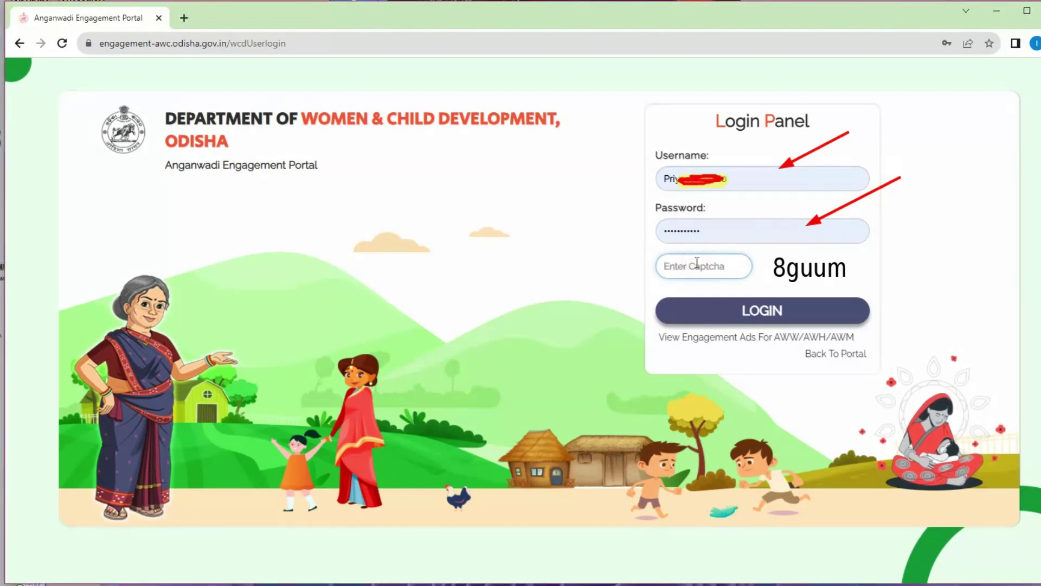
{"action": "type", "text": "8guum"}
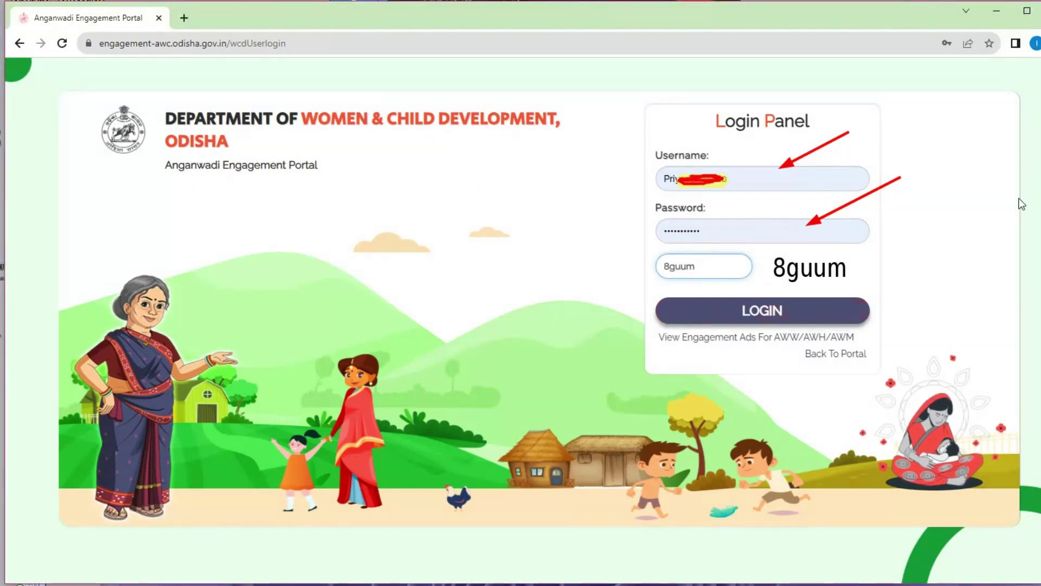
{"action": "left_click", "coordinate": [761, 314]}
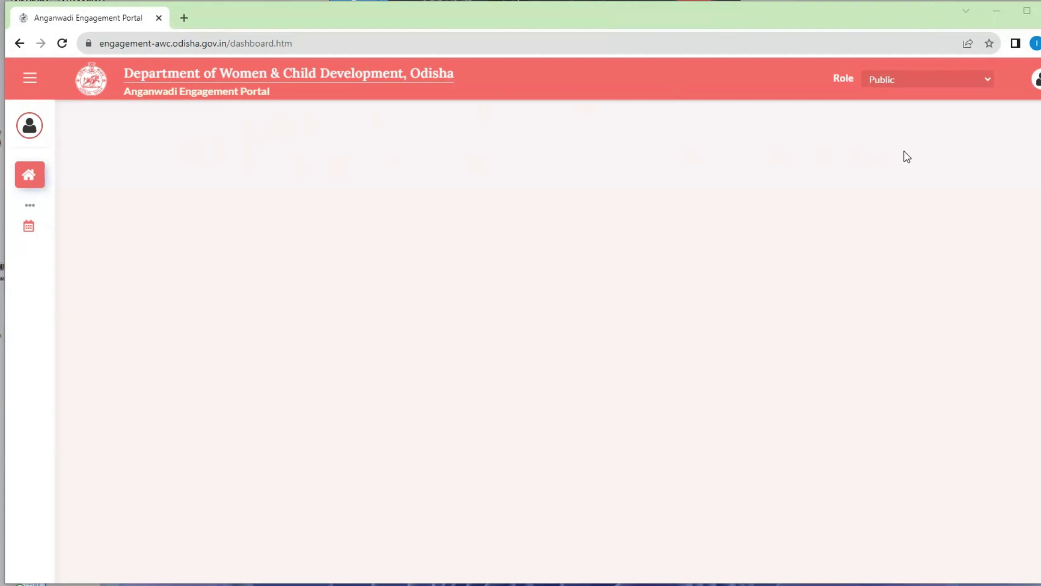
Step: Open the Engagement Ads page under AWW/AWH/AWM Engagement
{"action": "left_click_drag", "start_coordinate": [197, 149], "coordinate": [46, 172]}
{"action": "left_click_drag", "start_coordinate": [108, 211], "coordinate": [47, 224]}
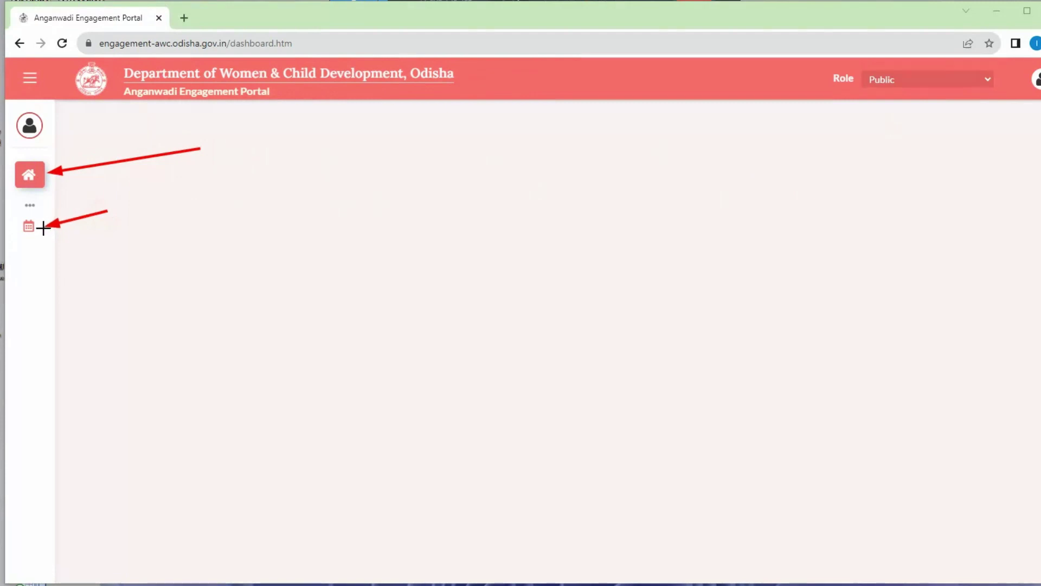
{"action": "left_click", "coordinate": [897, 49]}
{"action": "mouse_move", "coordinate": [30, 237]}
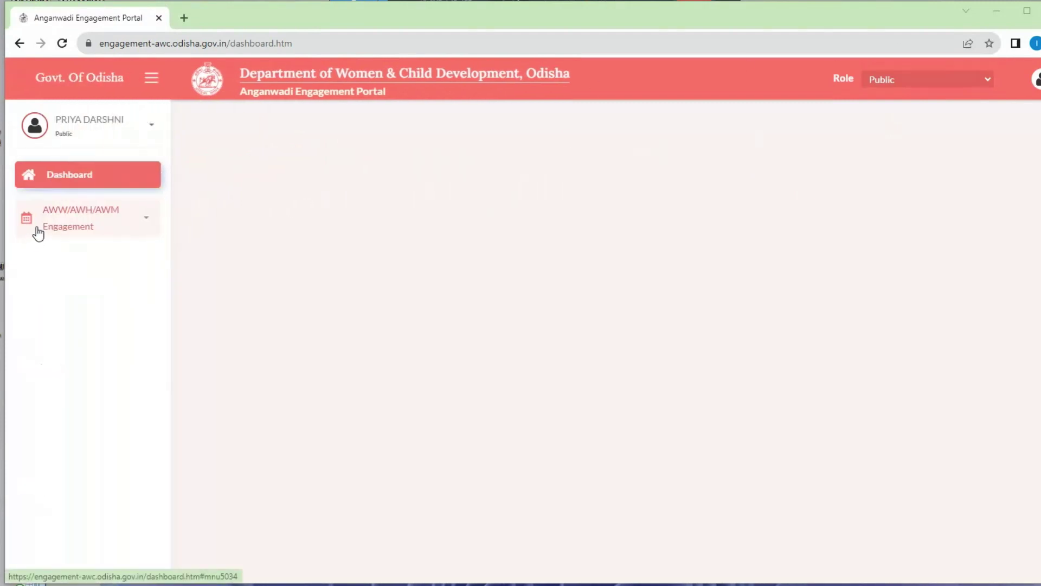
{"action": "left_click", "coordinate": [116, 226]}
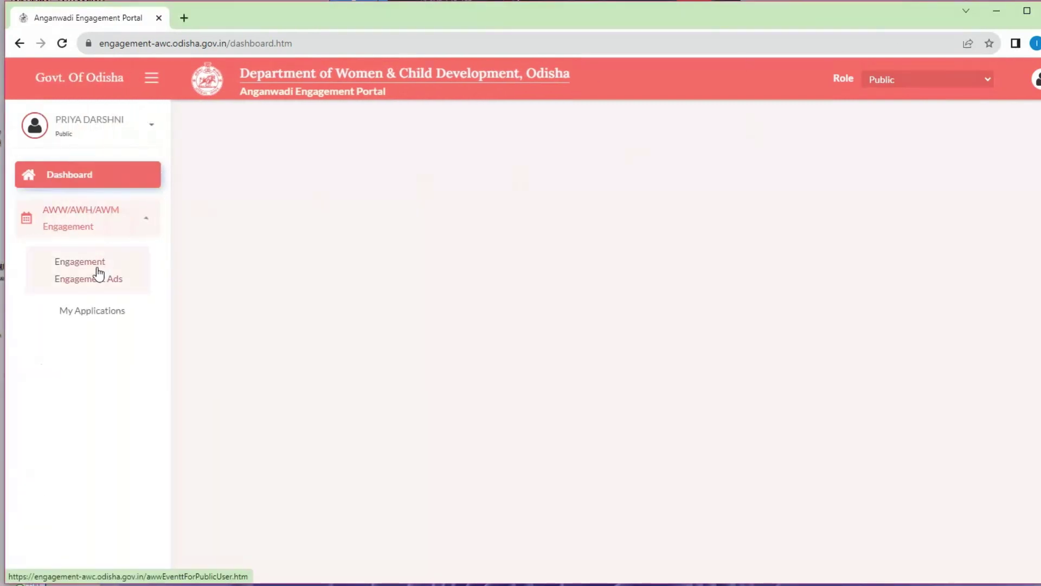
{"action": "mouse_move", "coordinate": [72, 270]}
{"action": "left_click", "coordinate": [106, 276]}
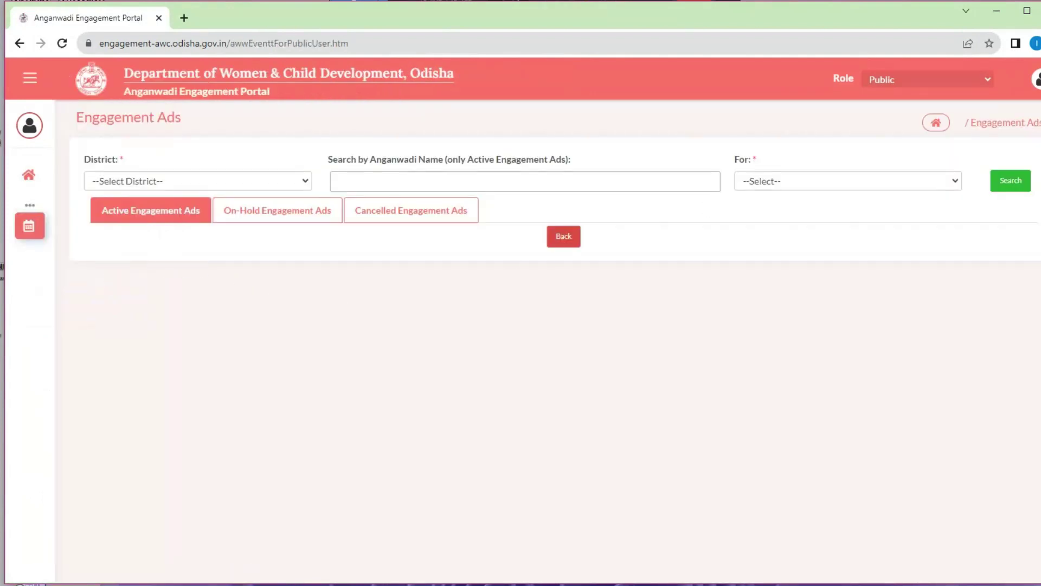
Step: Search the engagement ads for the BALESHWAR district with AWW as the post
{"action": "left_click_drag", "start_coordinate": [328, 155], "coordinate": [266, 172]}
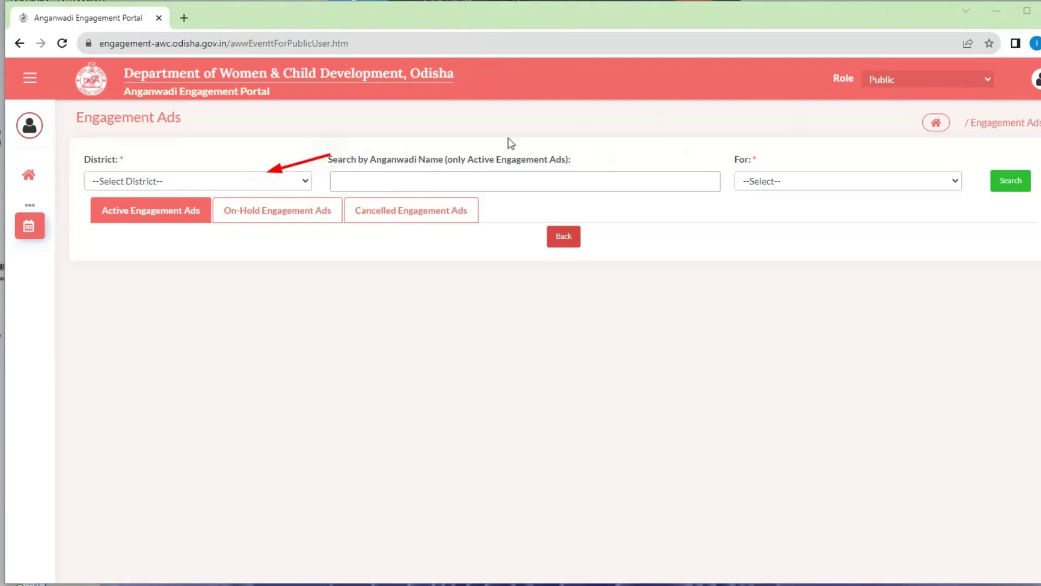
{"action": "left_click", "coordinate": [307, 179]}
{"action": "left_click", "coordinate": [205, 223]}
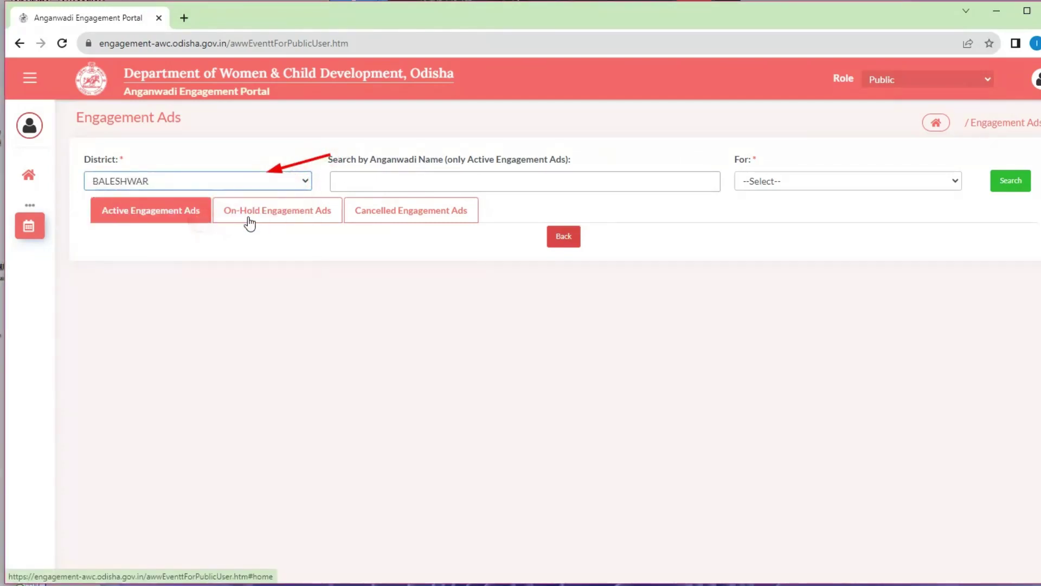
{"action": "left_click_drag", "start_coordinate": [946, 147], "coordinate": [878, 177]}
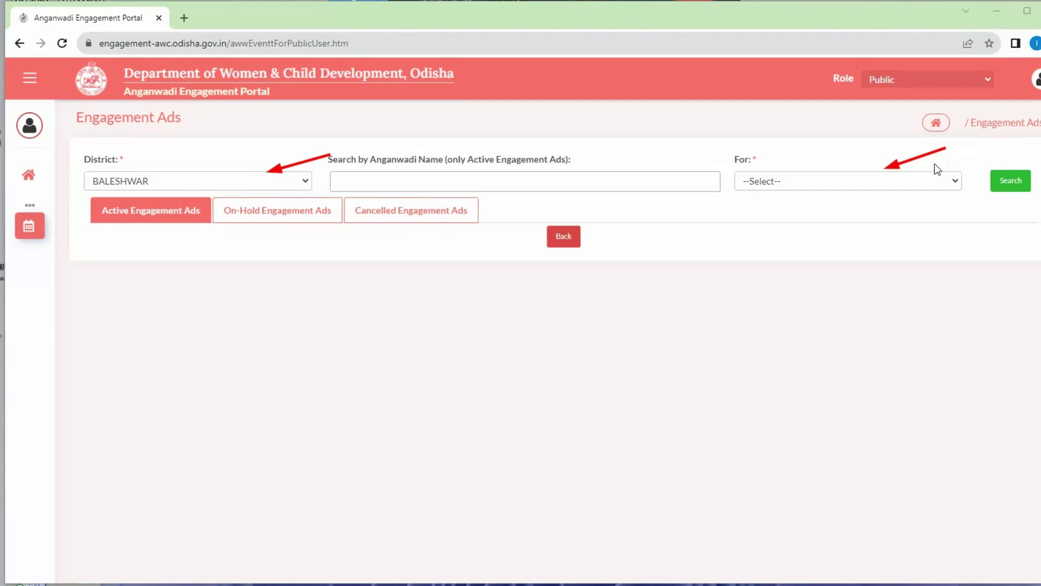
{"action": "left_click", "coordinate": [922, 182]}
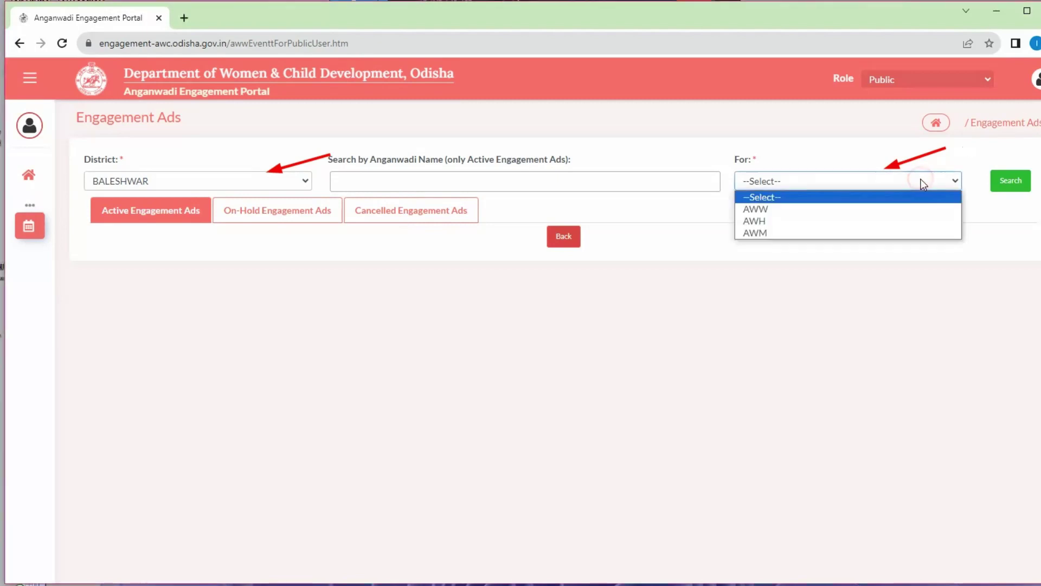
{"action": "left_click", "coordinate": [791, 211]}
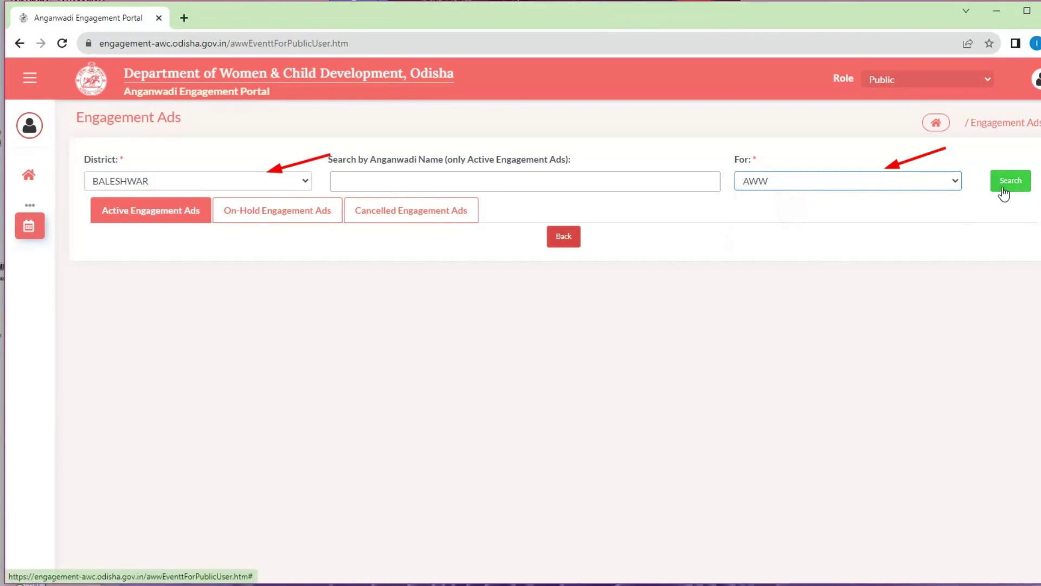
{"action": "left_click_drag", "start_coordinate": [1039, 132], "coordinate": [1036, 151]}
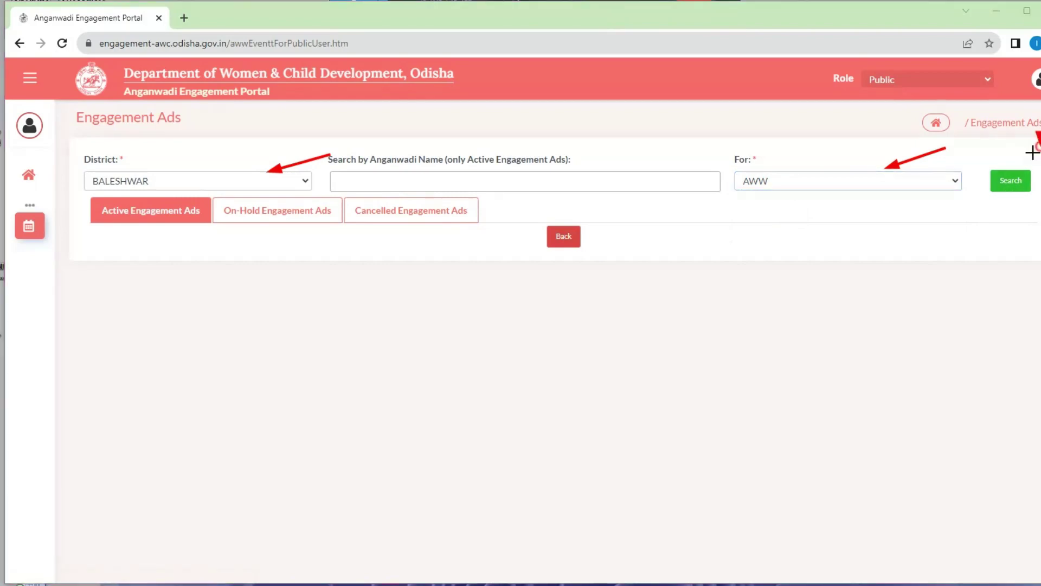
{"action": "key", "text": "Escape"}
{"action": "left_click", "coordinate": [1010, 181]}
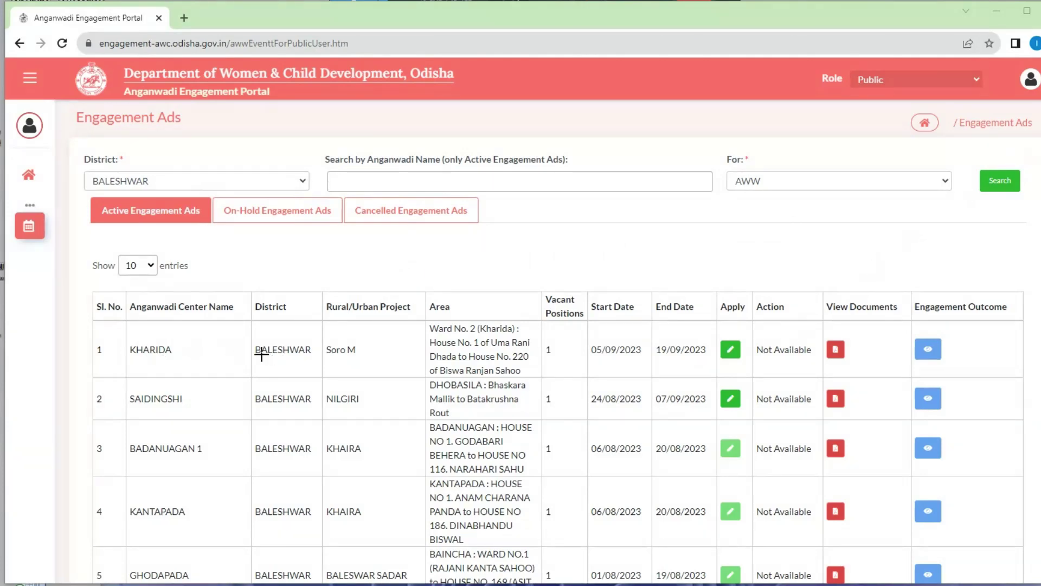
Step: Examine the listed BALESHWAR ads for their district, project and which centers can be applied for
{"action": "left_click_drag", "start_coordinate": [244, 338], "coordinate": [315, 370]}
{"action": "mouse_move", "coordinate": [324, 331]}
{"action": "left_mouse_down"}
{"action": "mouse_move", "coordinate": [349, 365]}
{"action": "mouse_move", "coordinate": [373, 369]}
{"action": "left_mouse_up"}
{"action": "scroll", "coordinate": [777, 256], "scroll_direction": "down", "scroll_amount": 3}
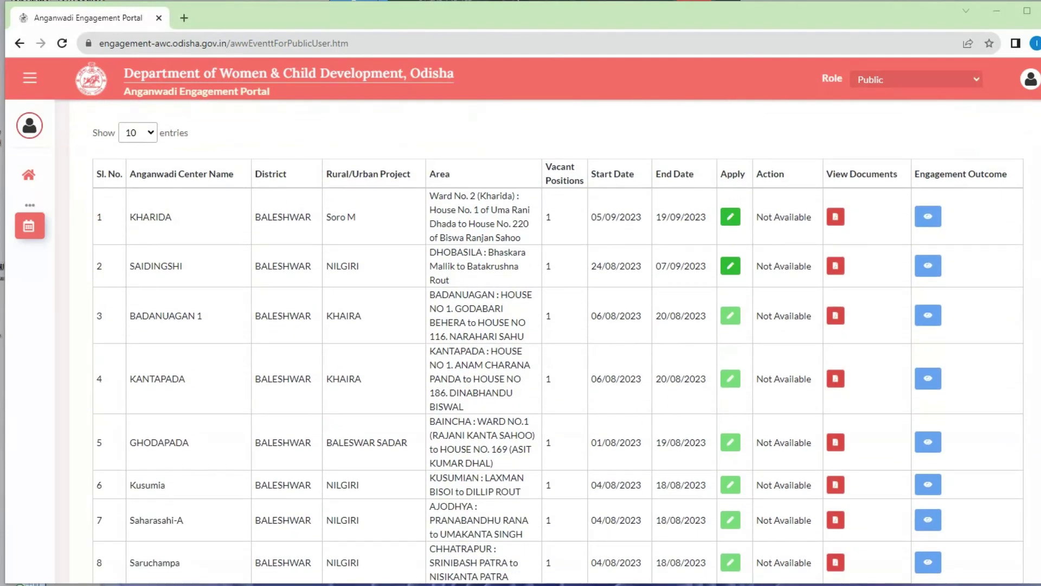
{"action": "left_click_drag", "start_coordinate": [699, 178], "coordinate": [765, 243]}
{"action": "left_click_drag", "start_coordinate": [683, 254], "coordinate": [794, 289]}
{"action": "left_click_drag", "start_coordinate": [702, 424], "coordinate": [799, 478]}
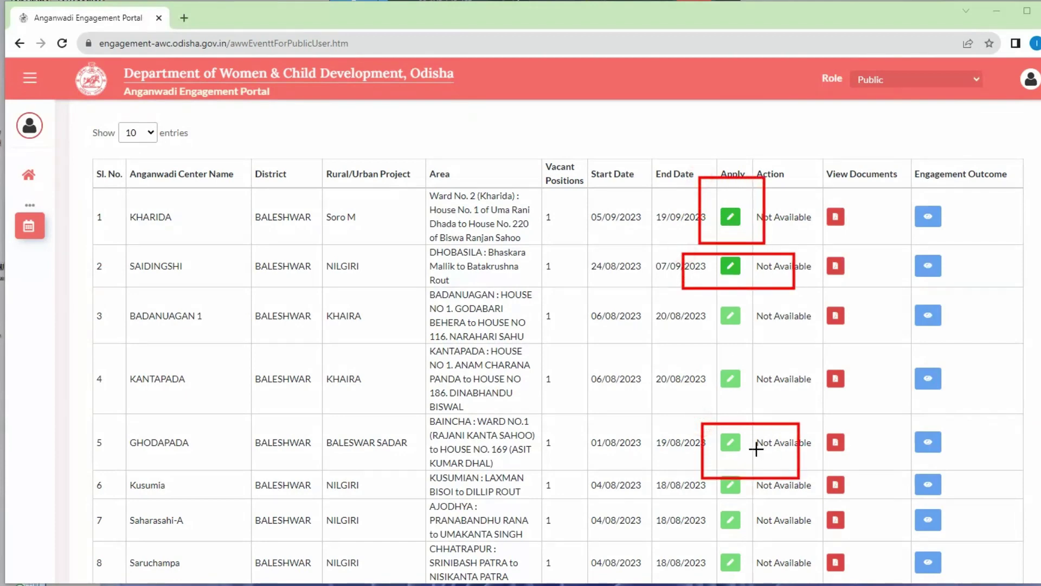
{"action": "mouse_move", "coordinate": [742, 159]}
{"action": "left_mouse_down"}
{"action": "mouse_move", "coordinate": [764, 220]}
{"action": "mouse_move", "coordinate": [818, 173]}
{"action": "left_mouse_up"}
{"action": "mouse_move", "coordinate": [765, 255]}
{"action": "left_mouse_down"}
{"action": "mouse_move", "coordinate": [772, 275]}
{"action": "mouse_move", "coordinate": [822, 237]}
{"action": "left_mouse_up"}
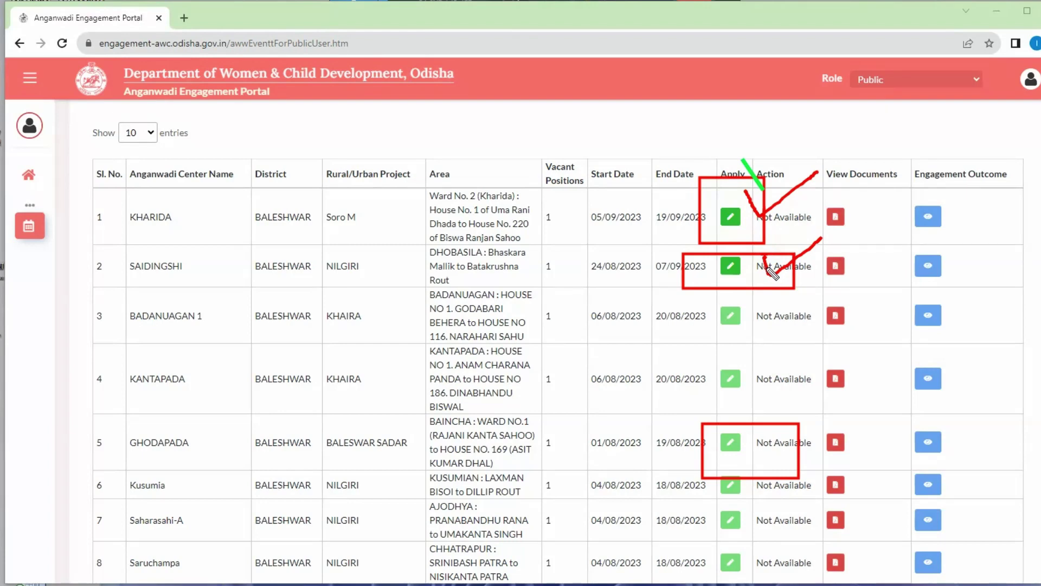
{"action": "mouse_move", "coordinate": [745, 373]}
{"action": "left_mouse_down"}
{"action": "mouse_move", "coordinate": [755, 386]}
{"action": "mouse_move", "coordinate": [818, 353]}
{"action": "left_mouse_up"}
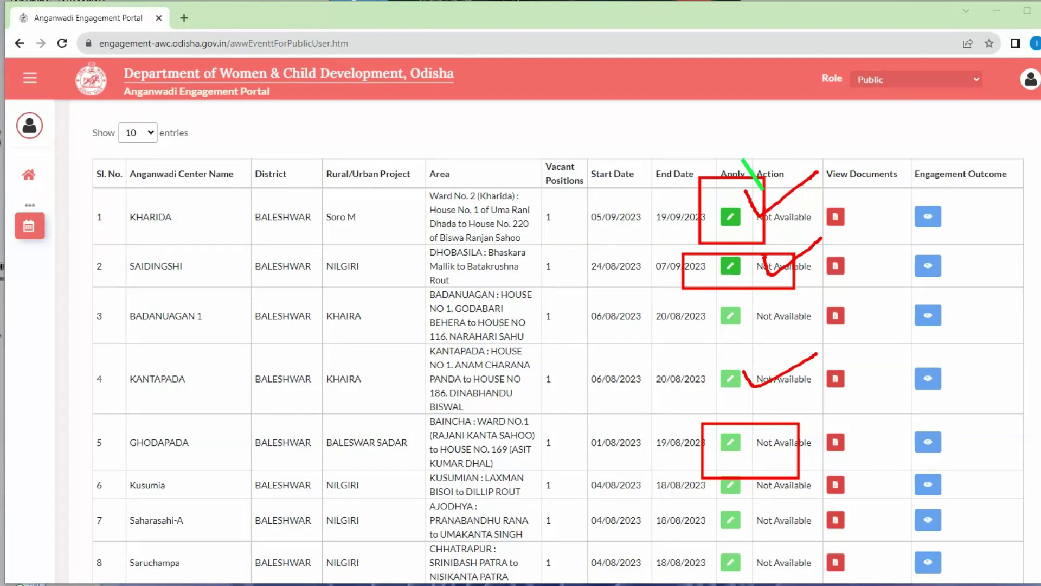
{"action": "key", "text": "Escape"}
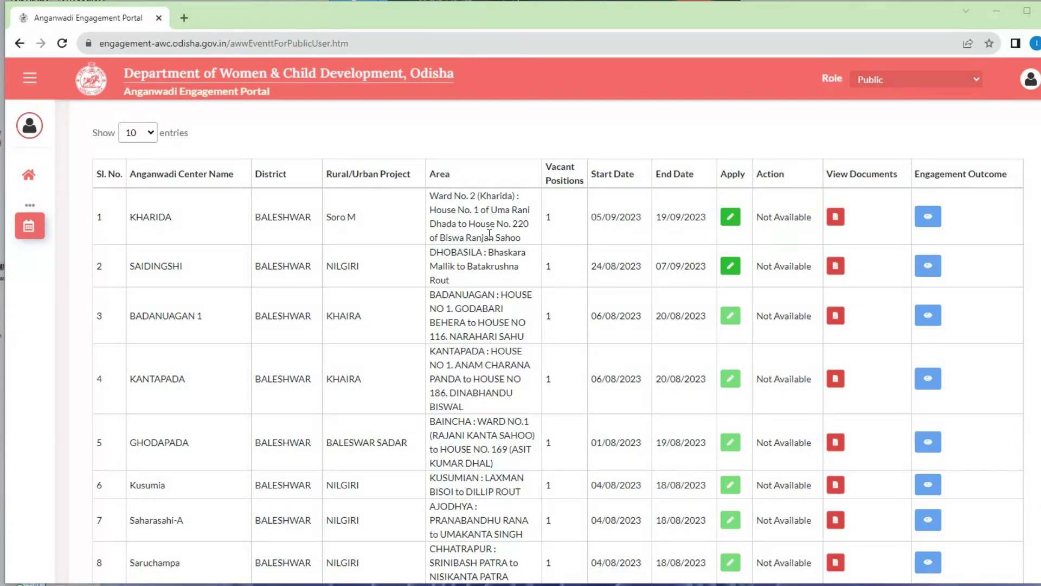
Step: Open the application form for the KHARIDA center's ad and look over its engagement and applicant details
{"action": "left_click", "coordinate": [731, 217]}
{"action": "scroll", "coordinate": [637, 278], "scroll_direction": "down", "scroll_amount": 4}
{"action": "scroll", "coordinate": [637, 278], "scroll_direction": "up", "scroll_amount": 2}
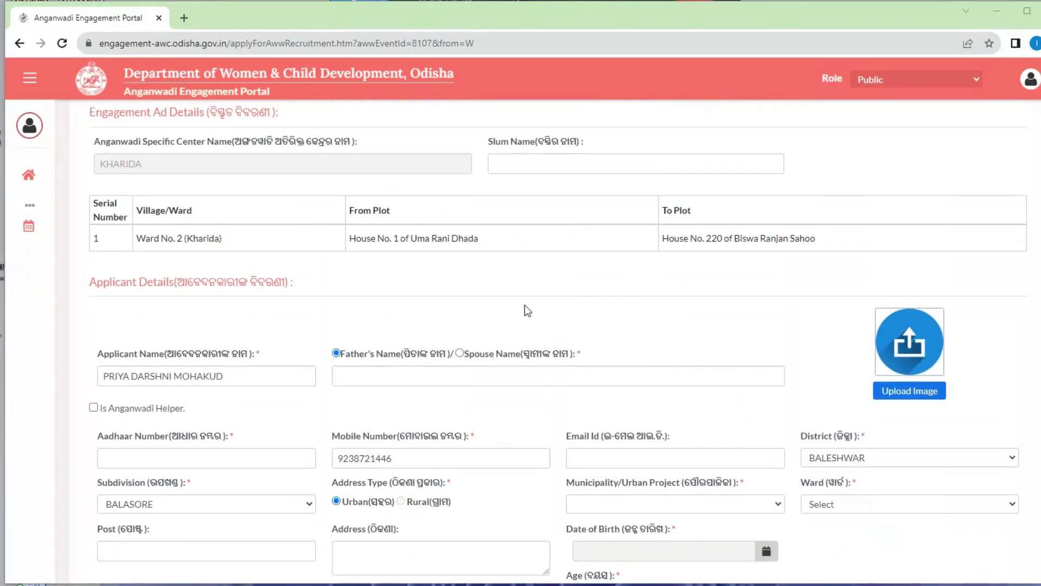
Step: Look over the applicant details fields, including address, date of birth, caste, applicant category and photo upload
{"action": "scroll", "coordinate": [642, 342], "scroll_direction": "down", "scroll_amount": 2}
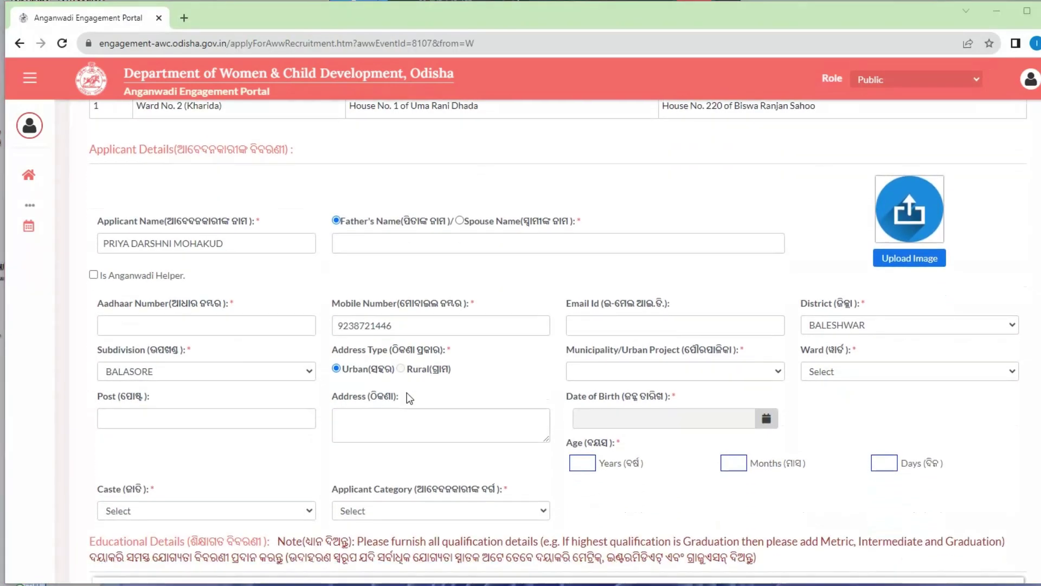
{"action": "scroll", "coordinate": [581, 405], "scroll_direction": "down", "scroll_amount": 1}
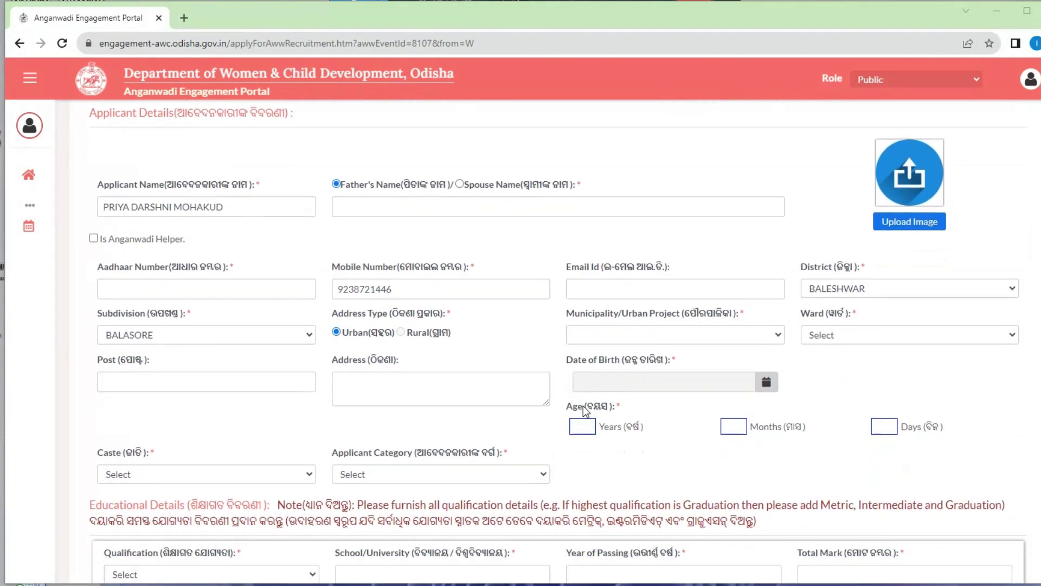
{"action": "scroll", "coordinate": [569, 402], "scroll_direction": "up", "scroll_amount": 2}
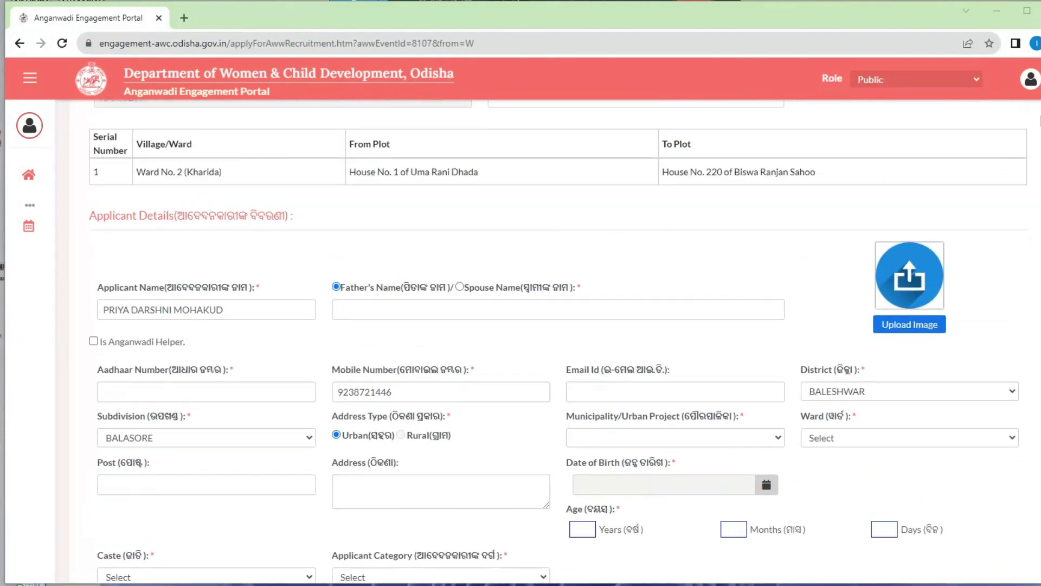
{"action": "left_click_drag", "start_coordinate": [823, 216], "coordinate": [947, 351]}
{"action": "scroll", "coordinate": [646, 320], "scroll_direction": "down", "scroll_amount": 5}
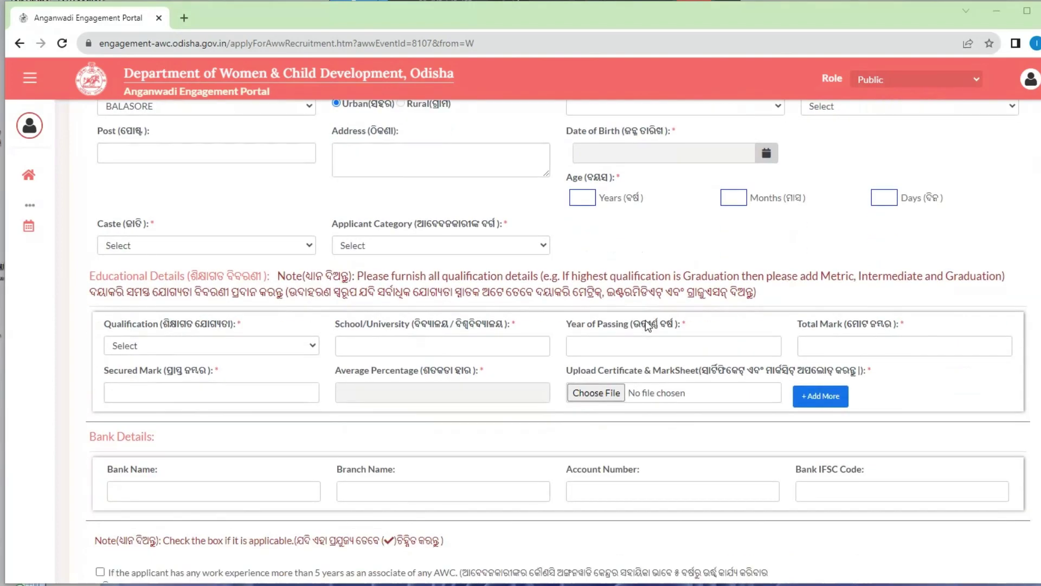
Step: Try Matric and Intermediate as the qualification in the educational details and look over the remaining qualification options
{"action": "left_click", "coordinate": [265, 342]}
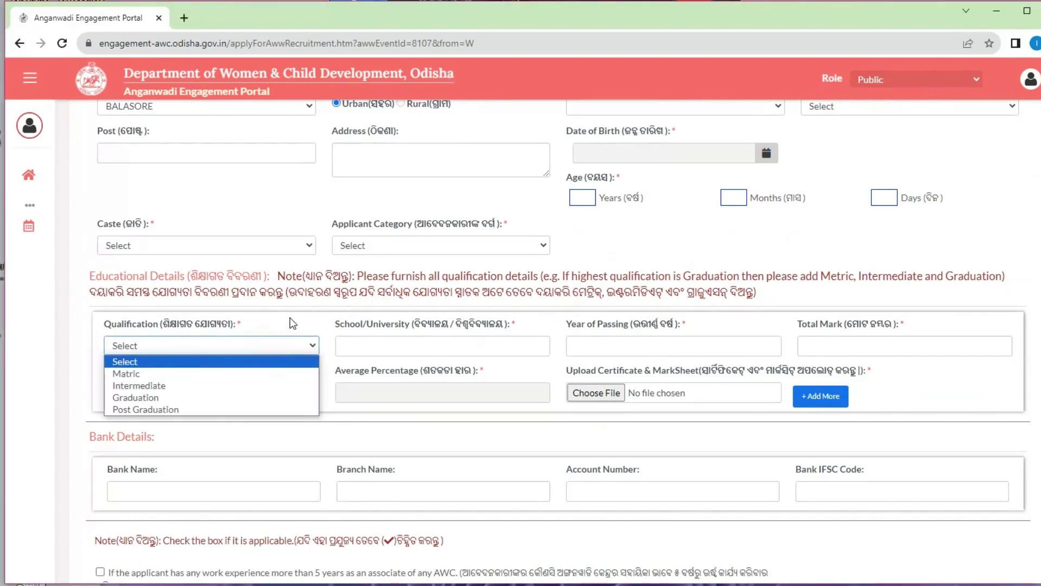
{"action": "left_click", "coordinate": [266, 372]}
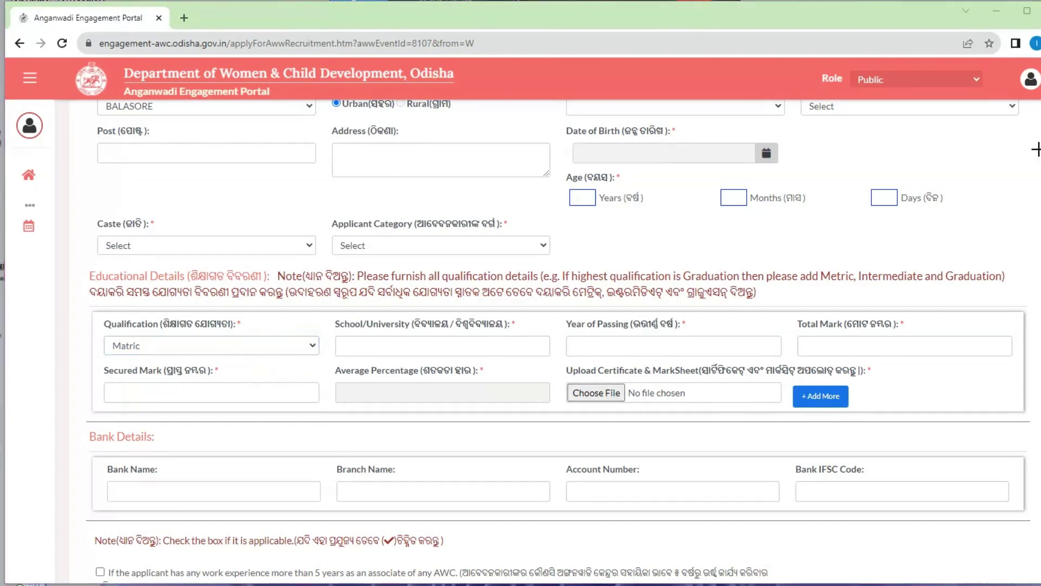
{"action": "left_click_drag", "start_coordinate": [708, 363], "coordinate": [665, 375]}
{"action": "key", "text": "Down"}
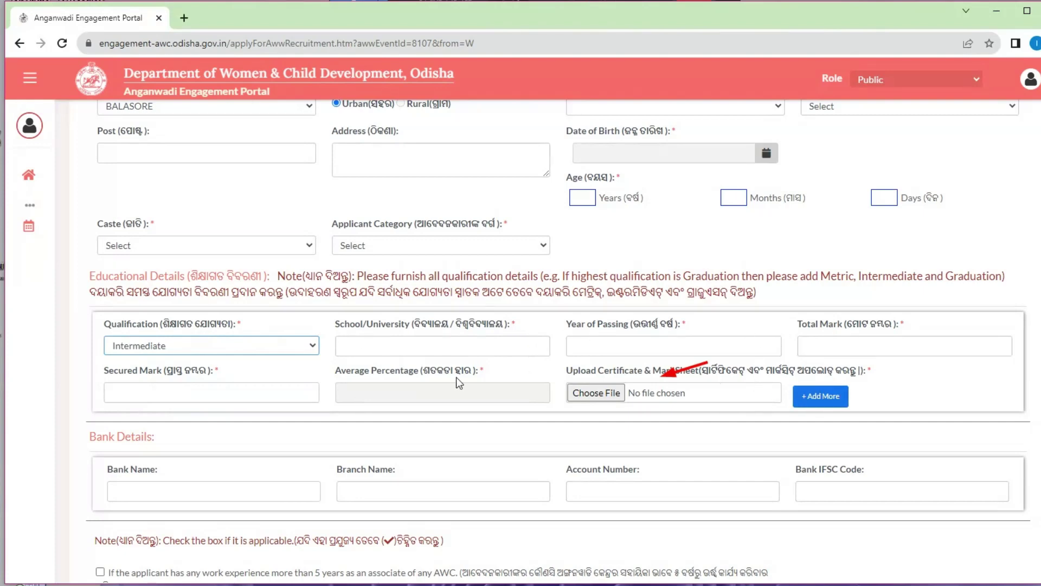
{"action": "left_click", "coordinate": [297, 352]}
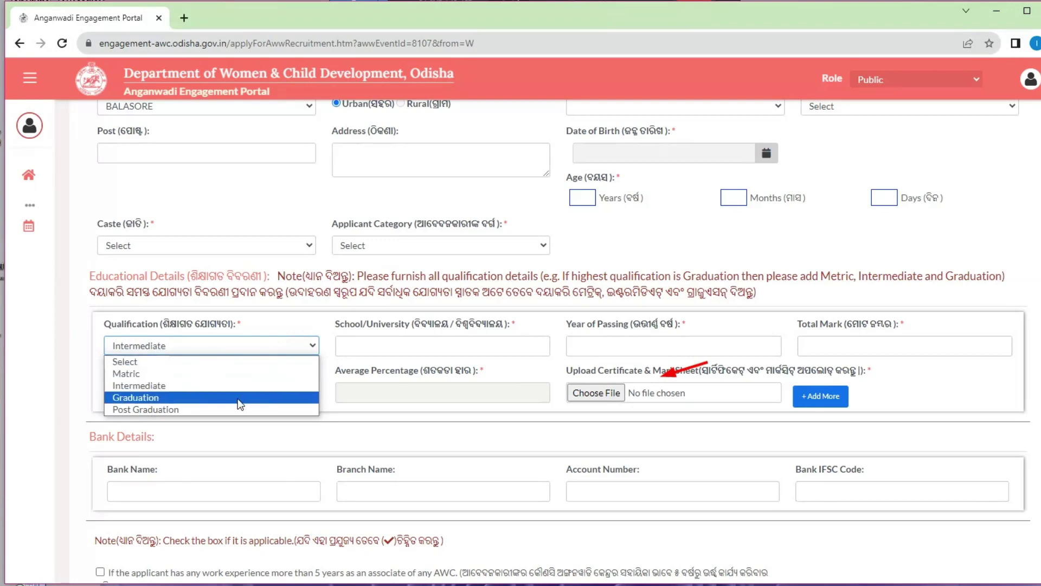
{"action": "left_click", "coordinate": [833, 412]}
Step: Examine the form's bank details, work experience checkboxes, required attachments, declaration, signature upload and submission options
{"action": "scroll", "coordinate": [705, 353], "scroll_direction": "down", "scroll_amount": 1}
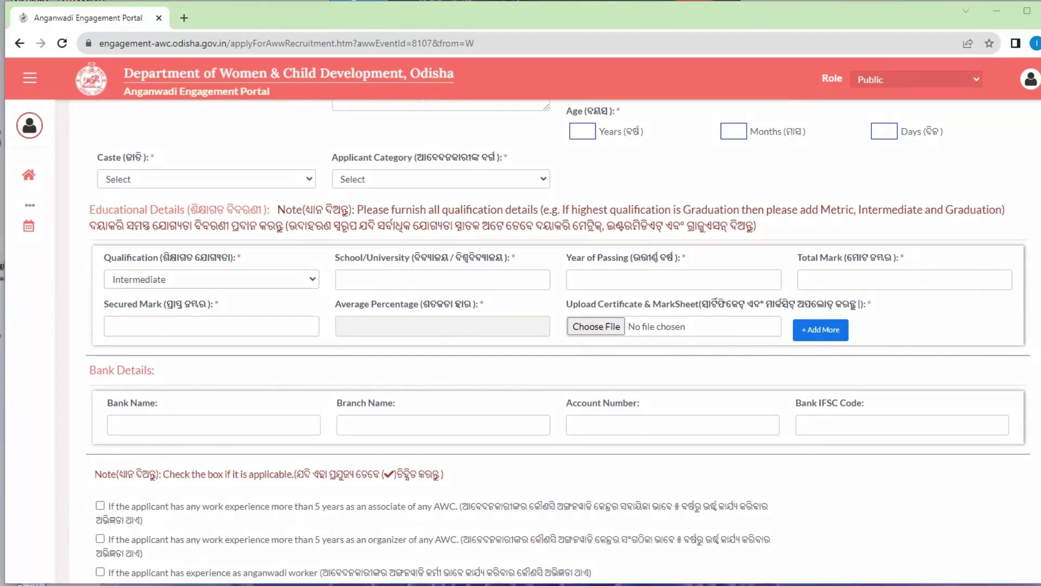
{"action": "scroll", "coordinate": [315, 403], "scroll_direction": "down", "scroll_amount": 3}
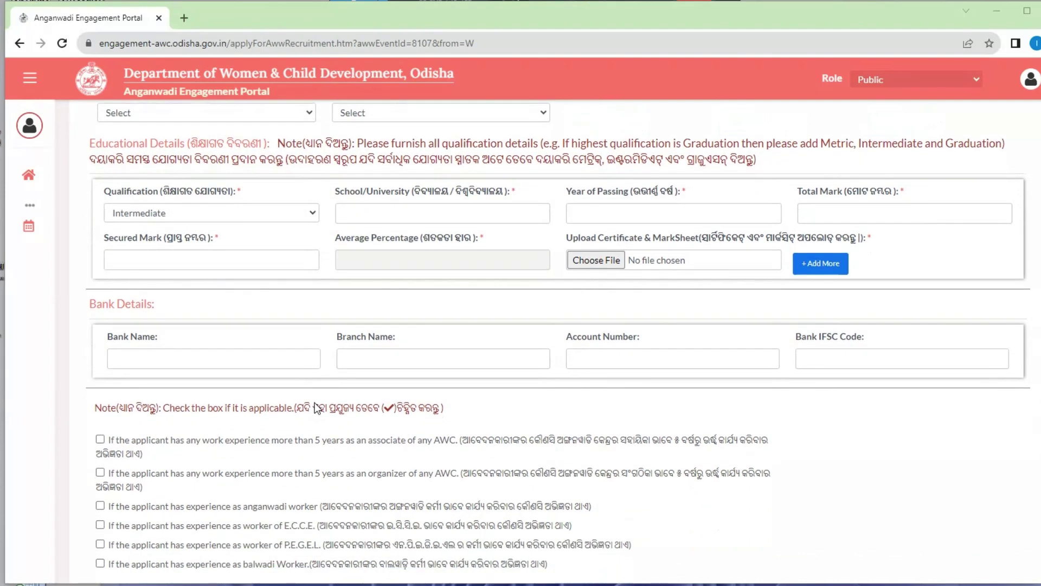
{"action": "scroll", "coordinate": [317, 406], "scroll_direction": "down", "scroll_amount": 2}
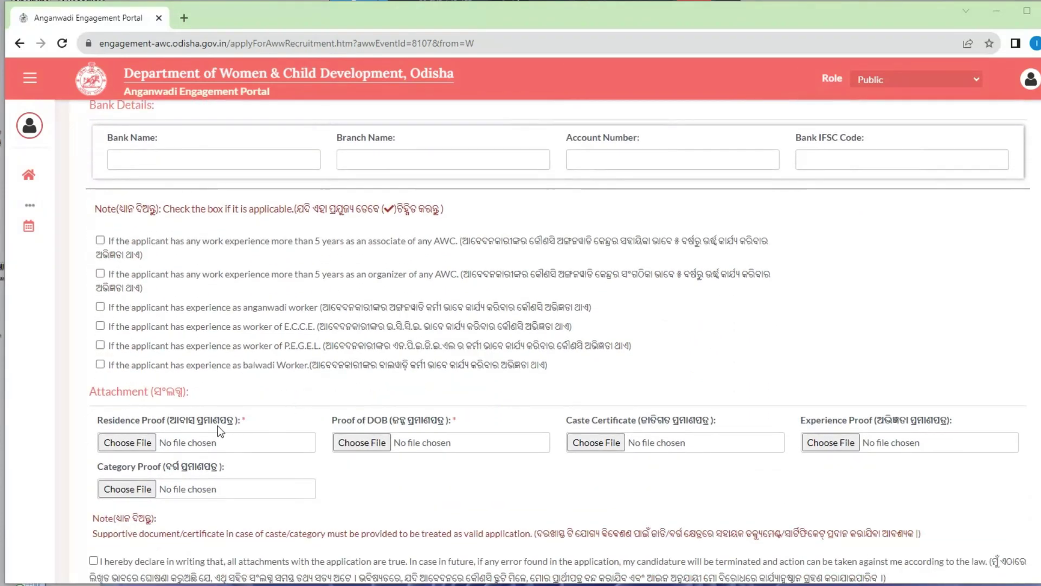
{"action": "scroll", "coordinate": [223, 424], "scroll_direction": "down", "scroll_amount": 1}
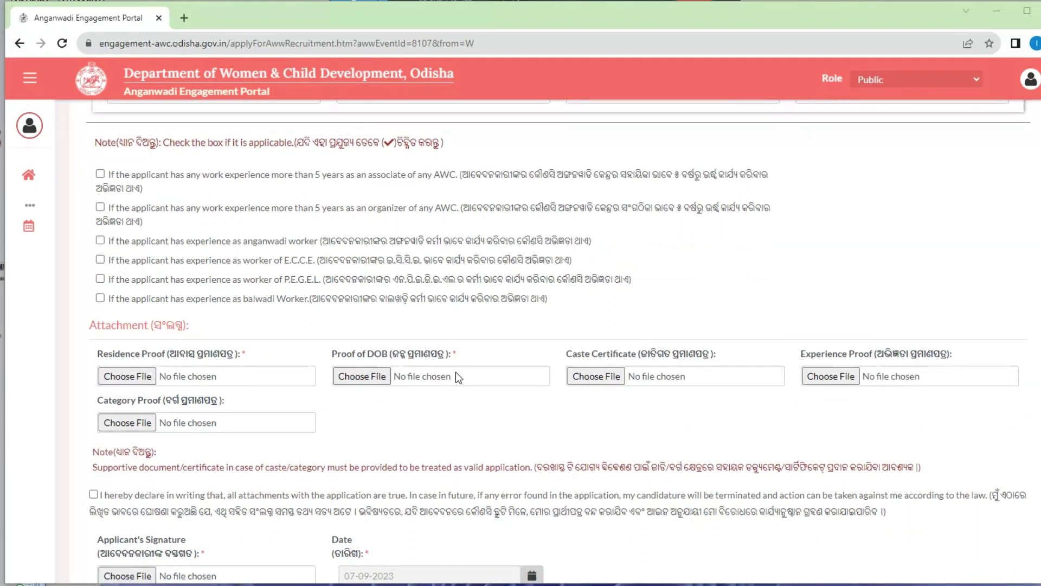
{"action": "scroll", "coordinate": [285, 392], "scroll_direction": "down", "scroll_amount": 1}
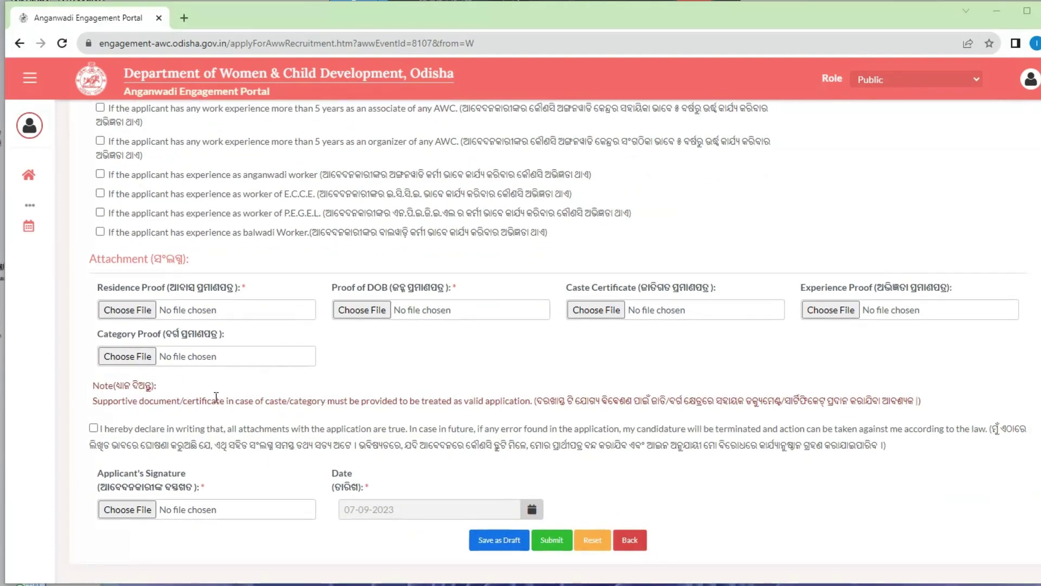
{"action": "scroll", "coordinate": [222, 456], "scroll_direction": "down", "scroll_amount": 1}
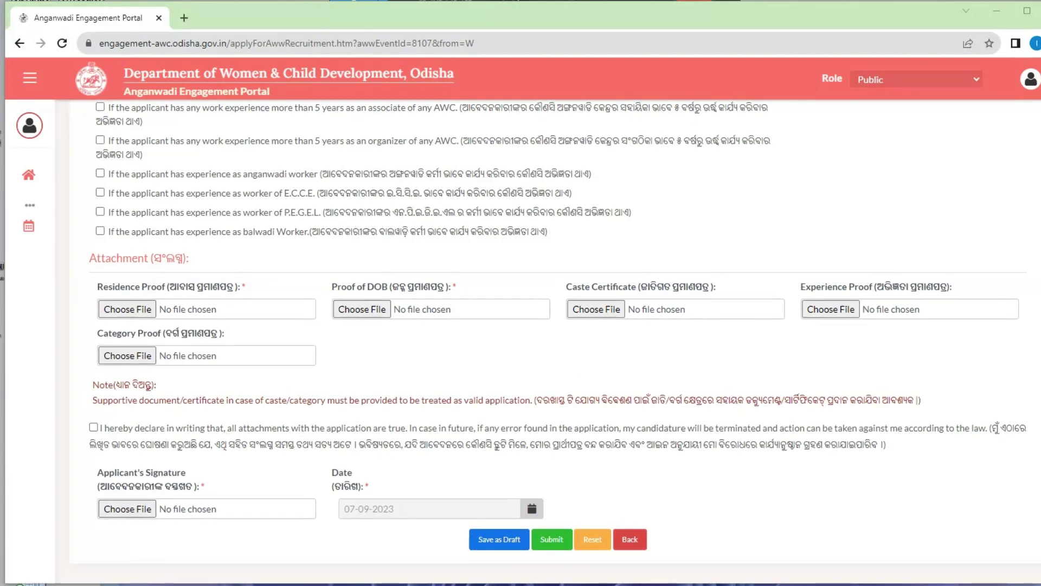
{"action": "left_click_drag", "start_coordinate": [332, 424], "coordinate": [220, 485]}
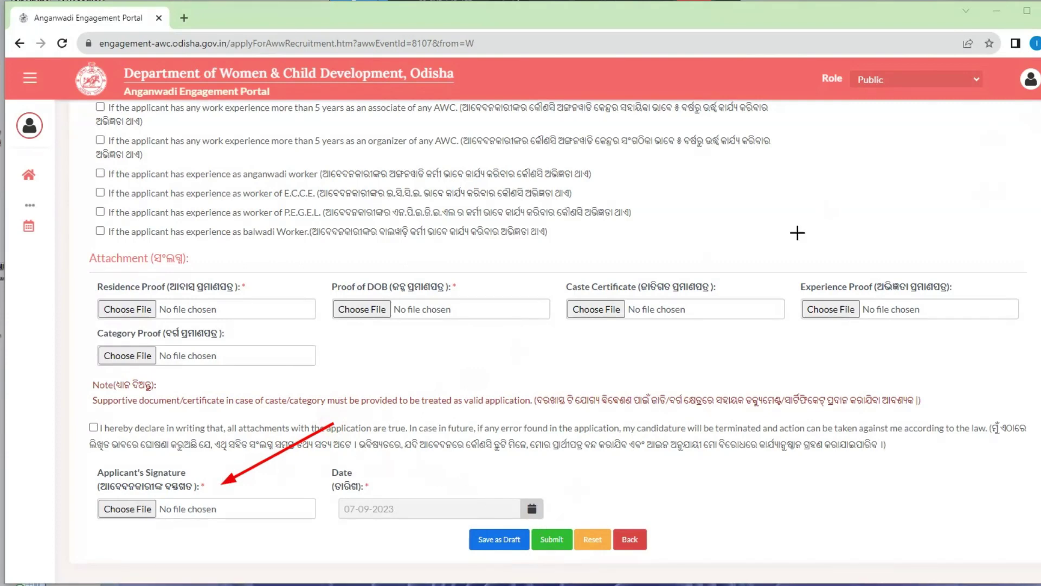
{"action": "scroll", "coordinate": [678, 356], "scroll_direction": "up", "scroll_amount": 6}
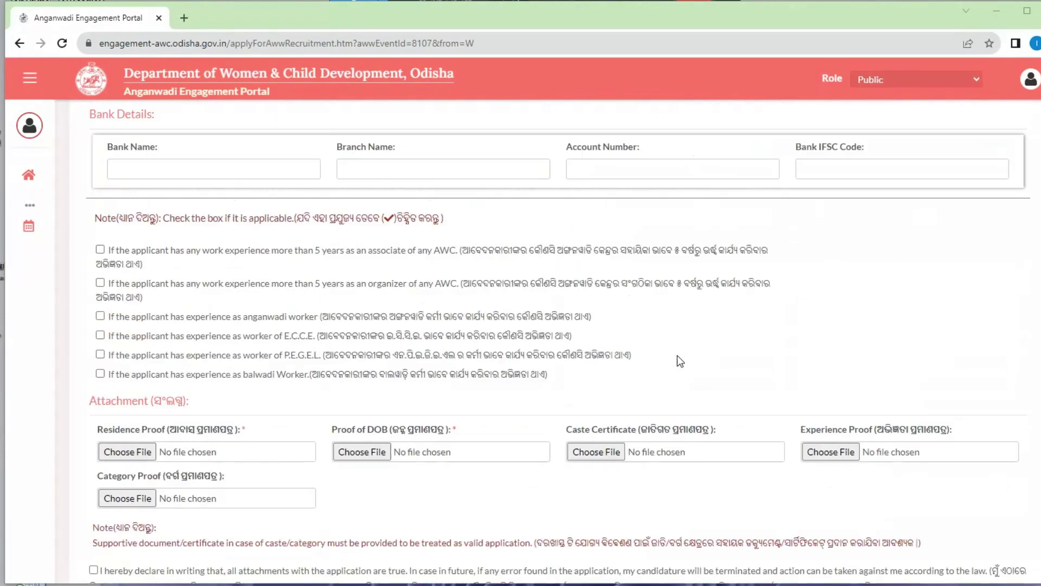
{"action": "scroll", "coordinate": [678, 356], "scroll_direction": "up", "scroll_amount": 10}
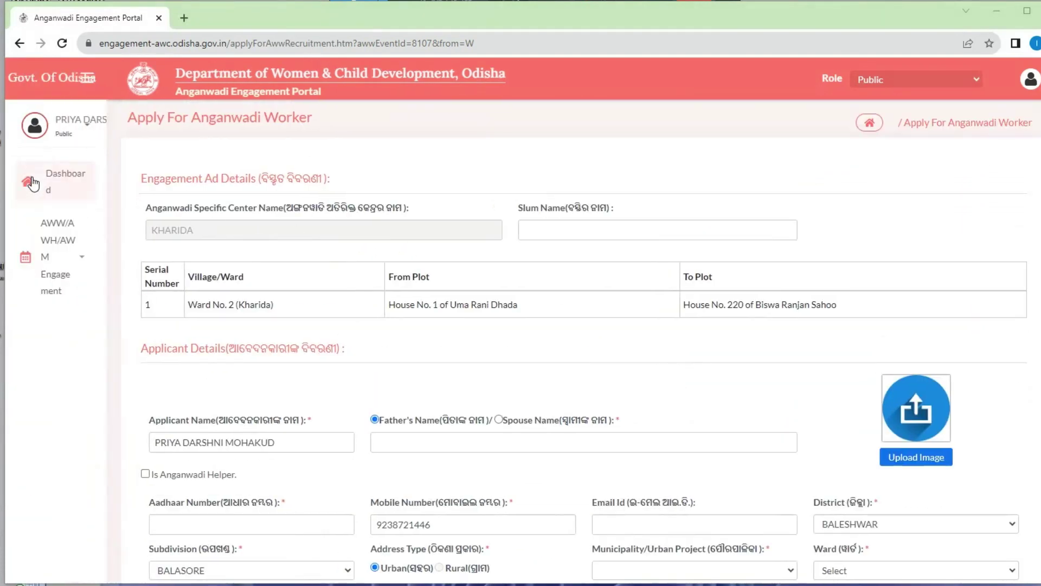
Step: Leave the form and view My Applications under AWW/AWH/AWM Engagement, finishing back on the dashboard
{"action": "left_click", "coordinate": [48, 178]}
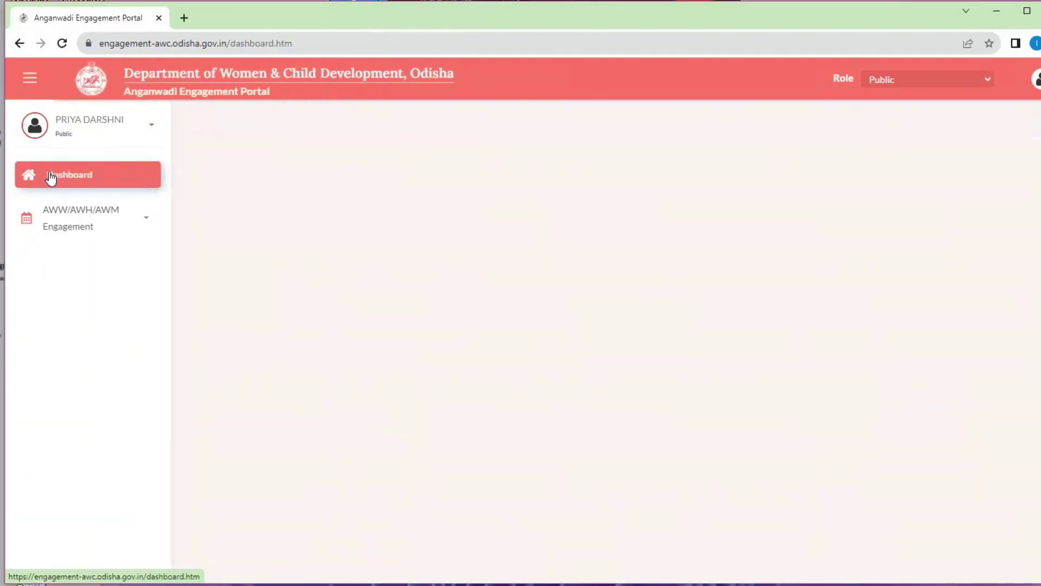
{"action": "left_click", "coordinate": [83, 230]}
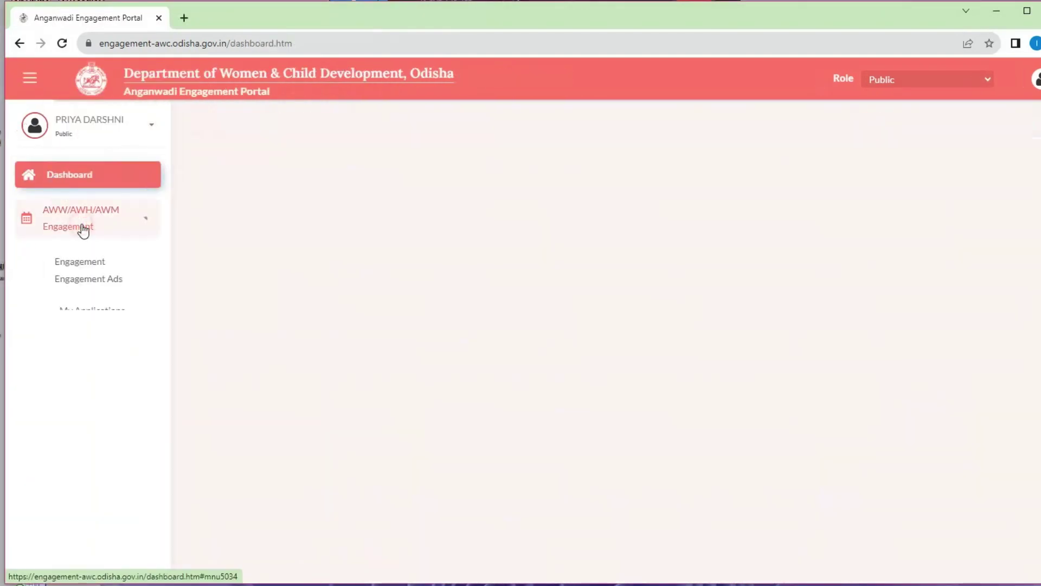
{"action": "left_click", "coordinate": [81, 316]}
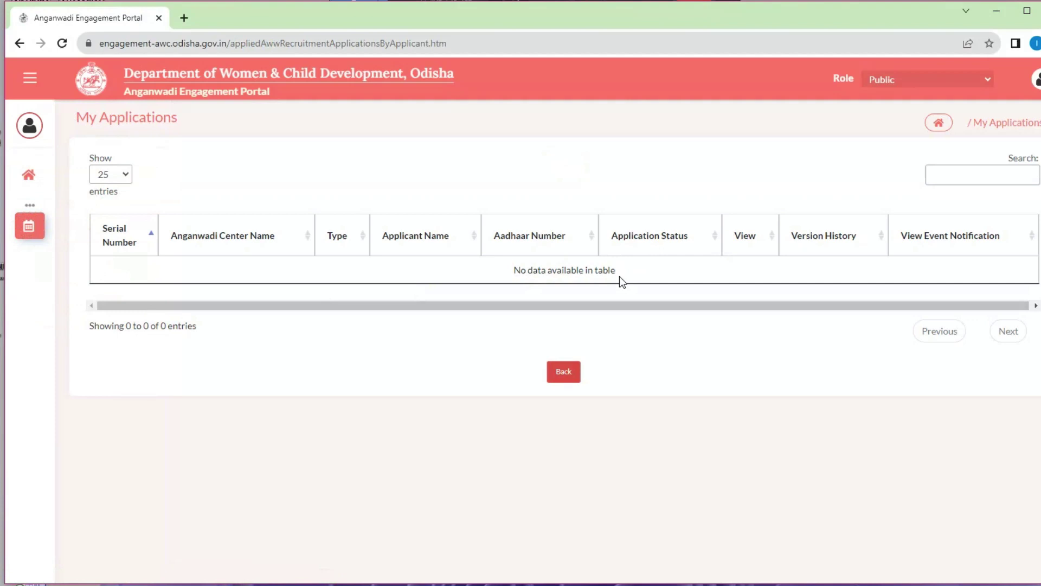
{"action": "left_click", "coordinate": [31, 176]}
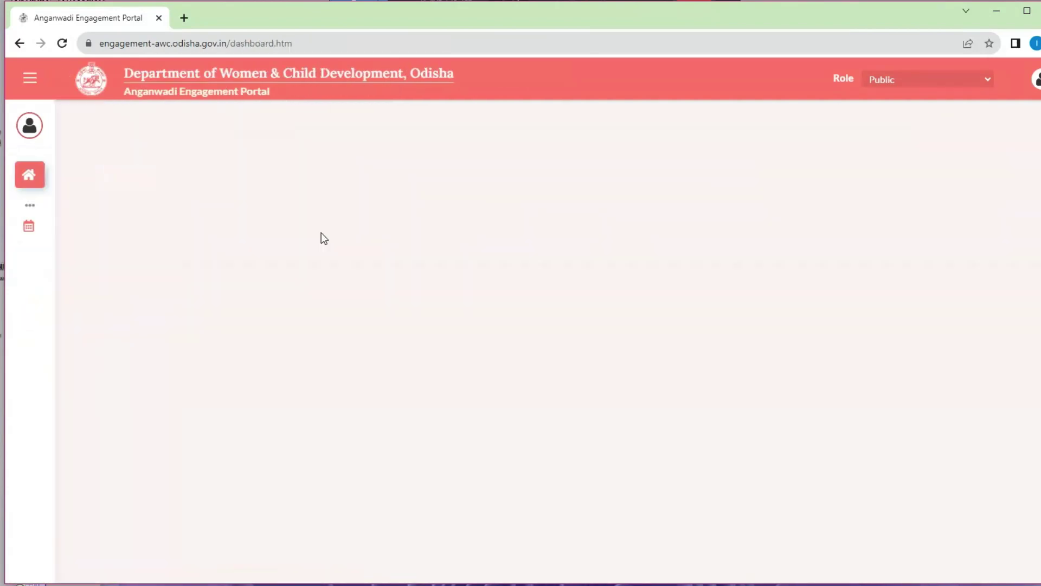